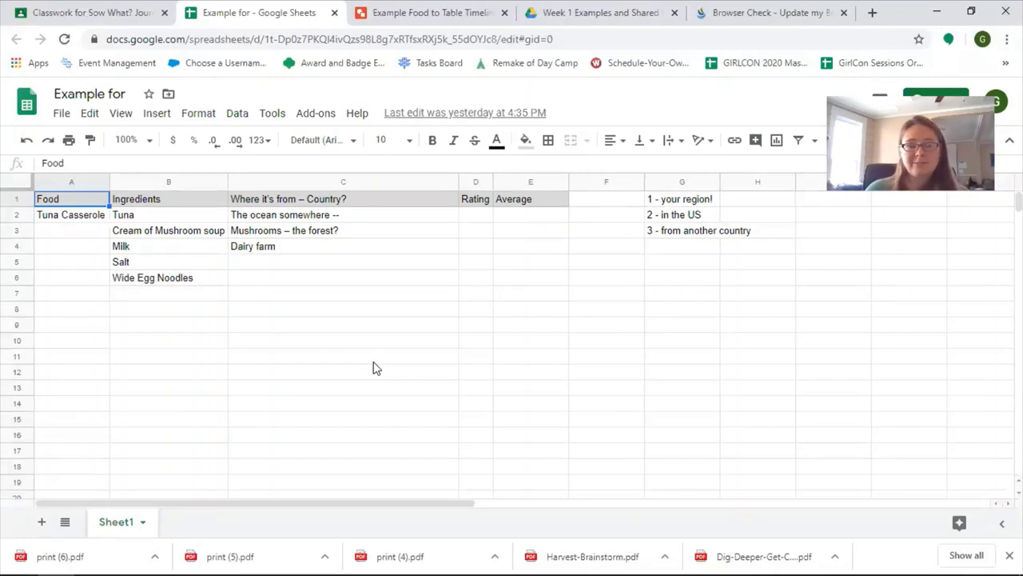
Select the tuna's origin cell C2 and search the web in a new tab for "where is tuna from?"
click(206, 235)
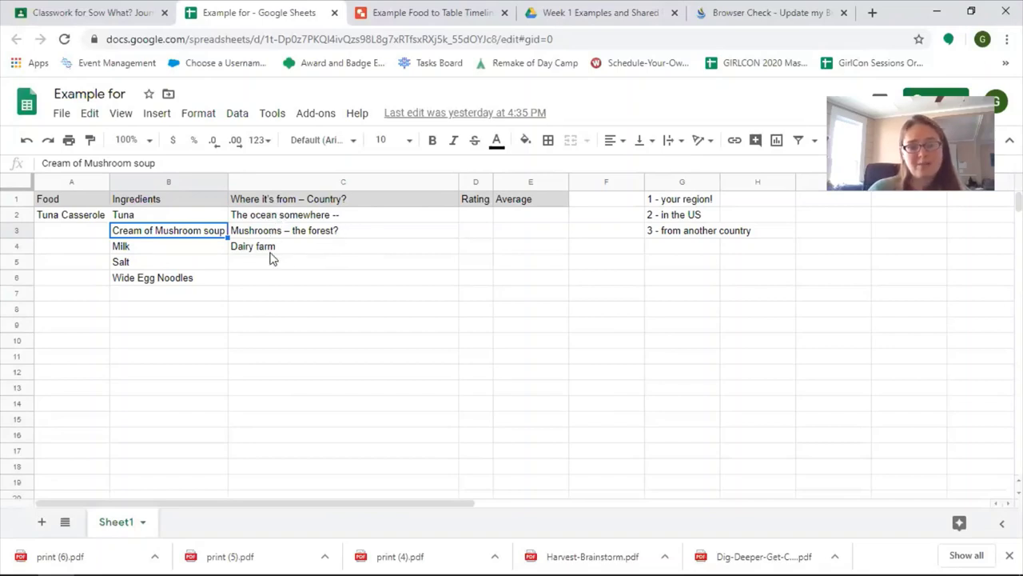
click(343, 221)
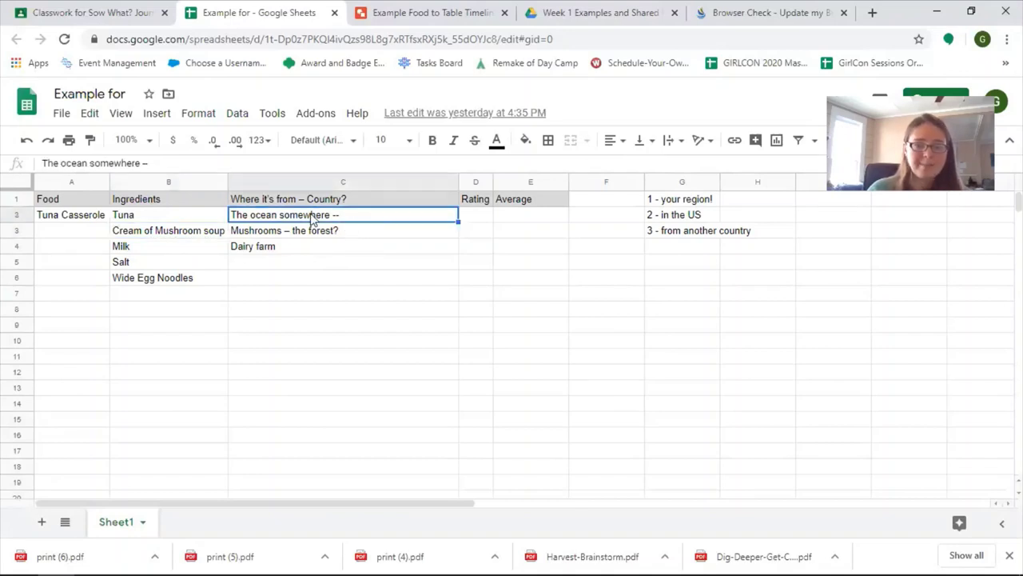
click(872, 13)
text(wher)
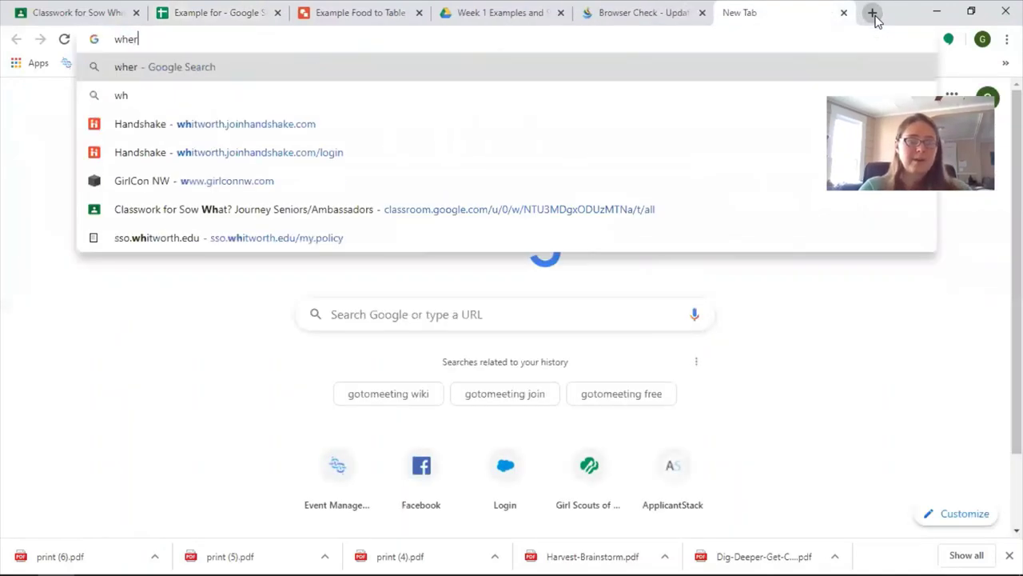
text(e is tuna from?)
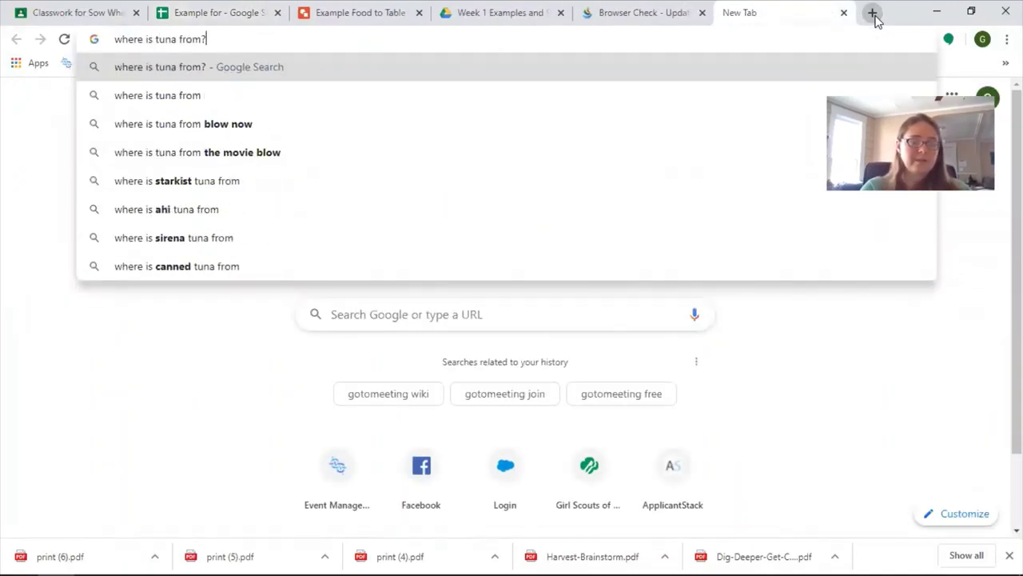
key(Return)
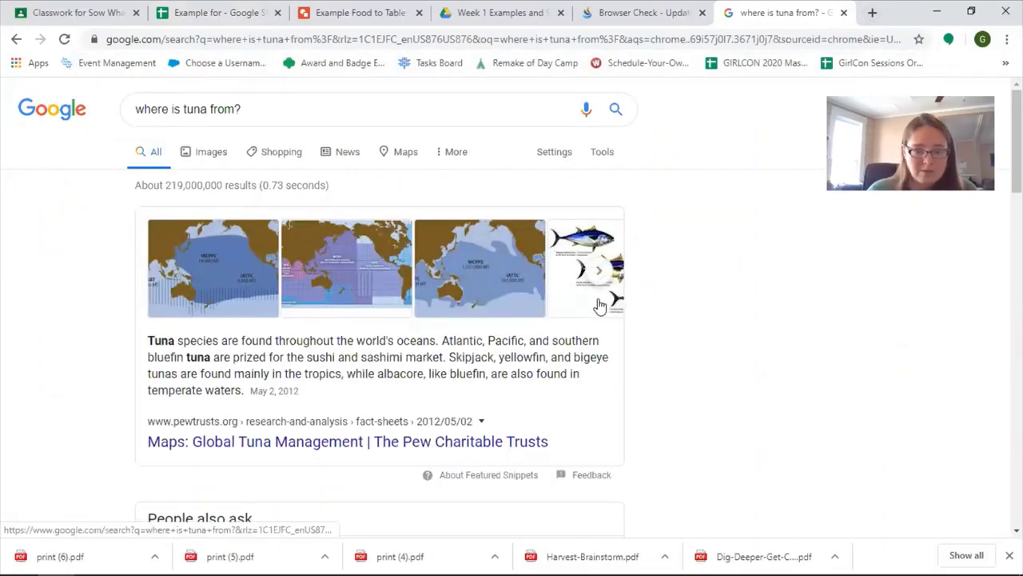
Open the World Wildlife magazine article "Where did your can of tuna come from?" from the search results
scroll(601, 296, down, 3)
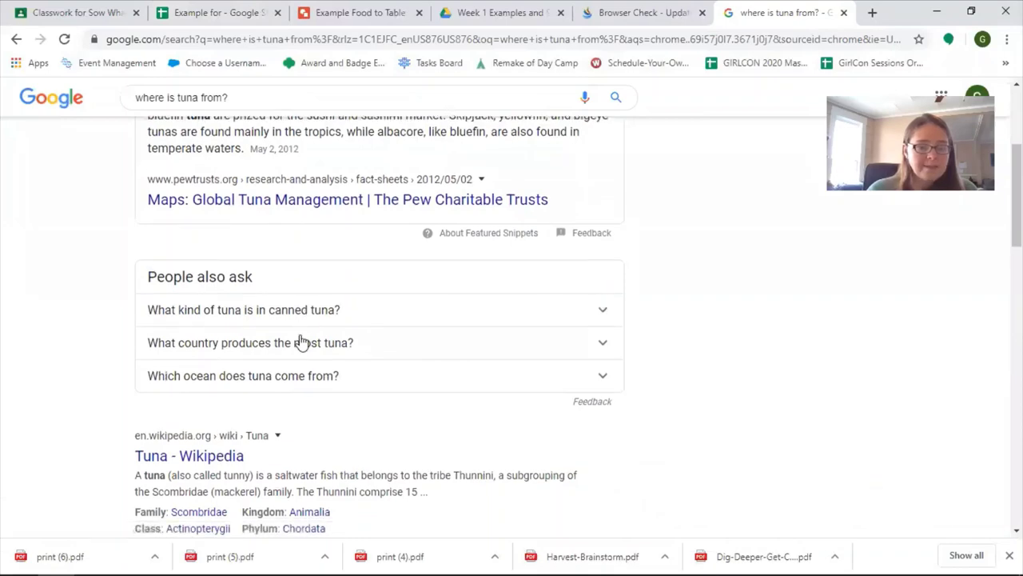
scroll(298, 364, down, 1)
scroll(298, 363, down, 2)
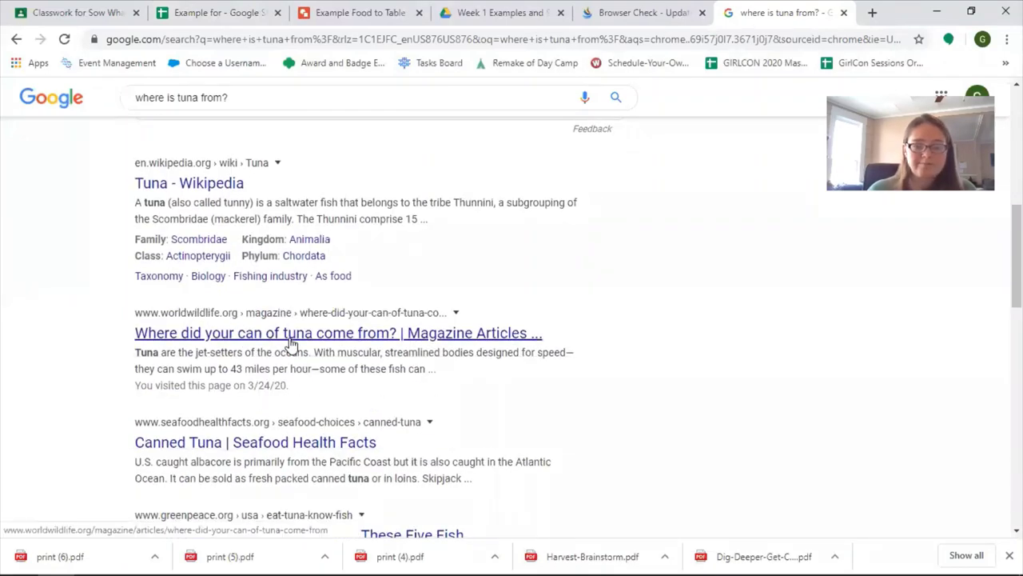
click(292, 334)
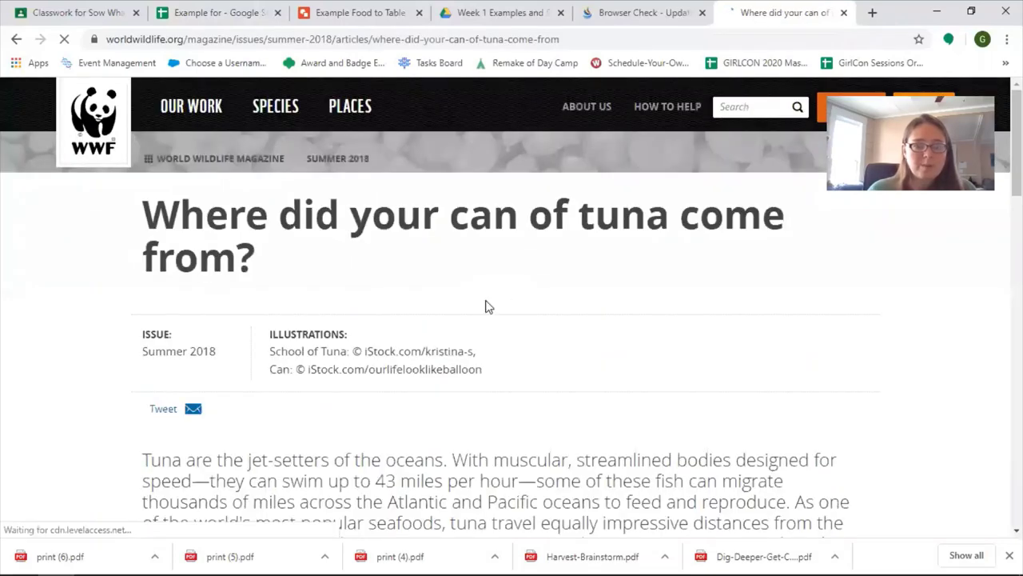
Examine the World Wildlife article for details on where canned tuna comes from
scroll(492, 292, down, 5)
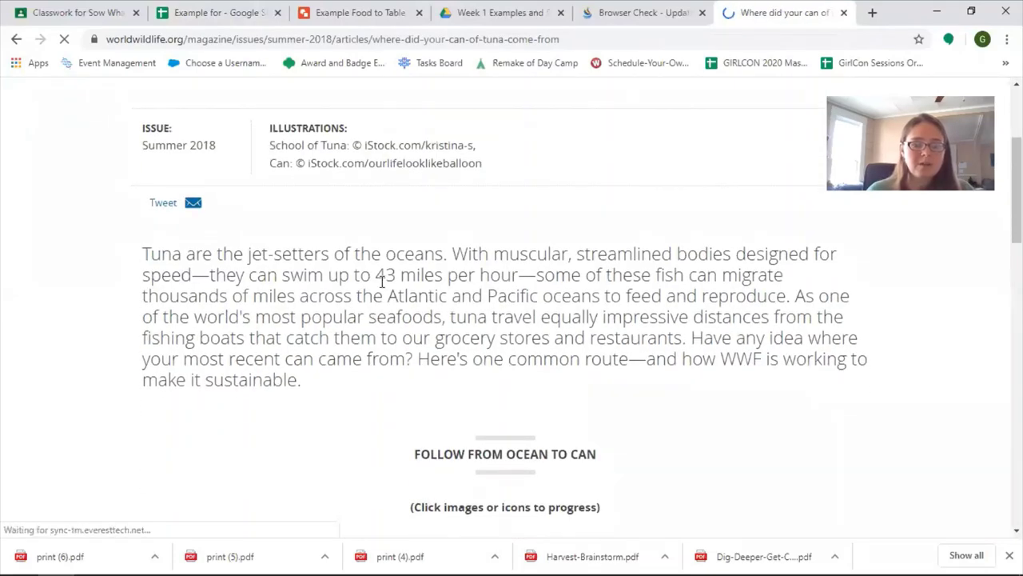
scroll(509, 268, down, 4)
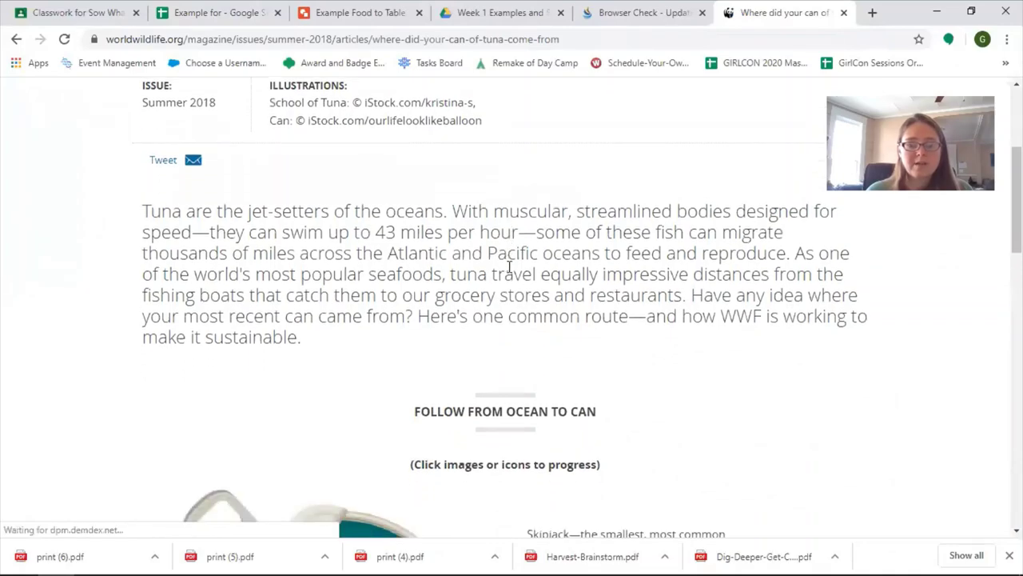
scroll(509, 273, down, 6)
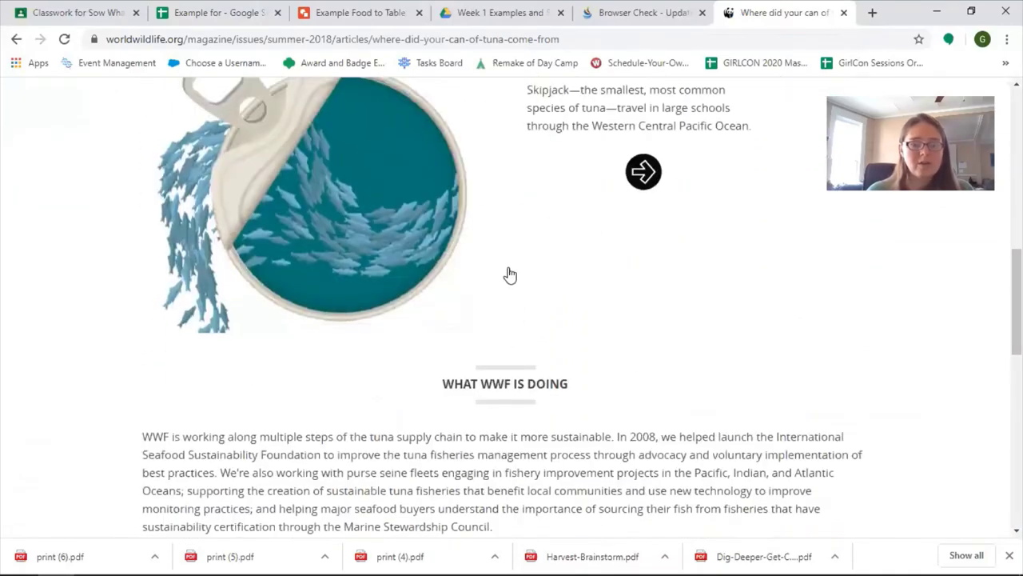
scroll(509, 274, down, 5)
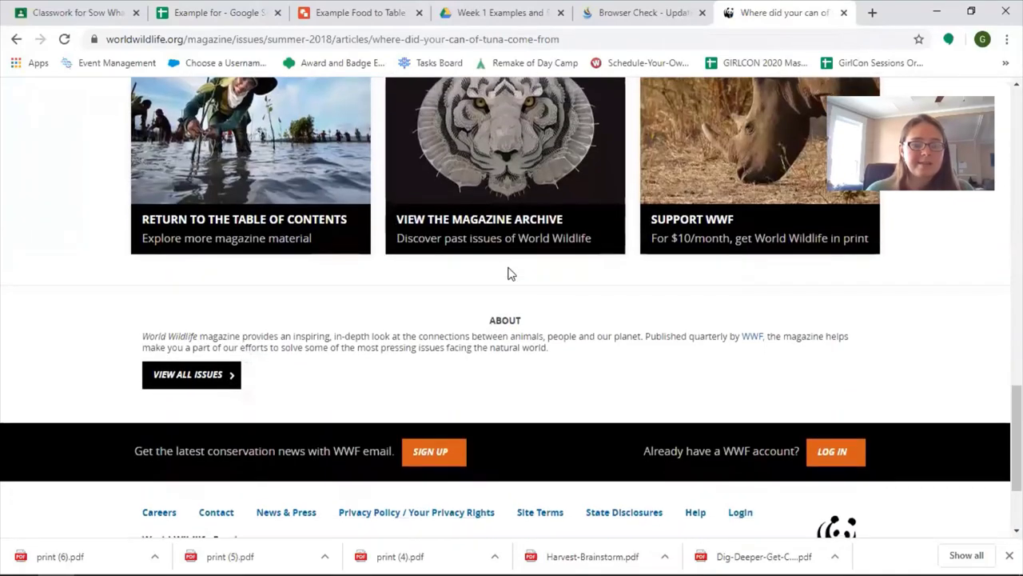
scroll(509, 274, up, 7)
scroll(510, 273, up, 4)
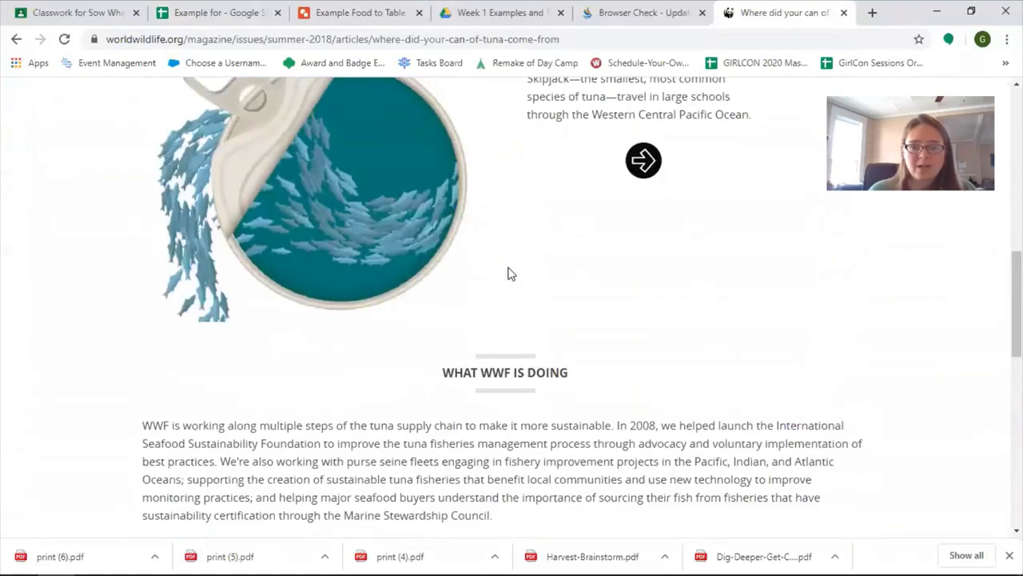
scroll(509, 274, up, 5)
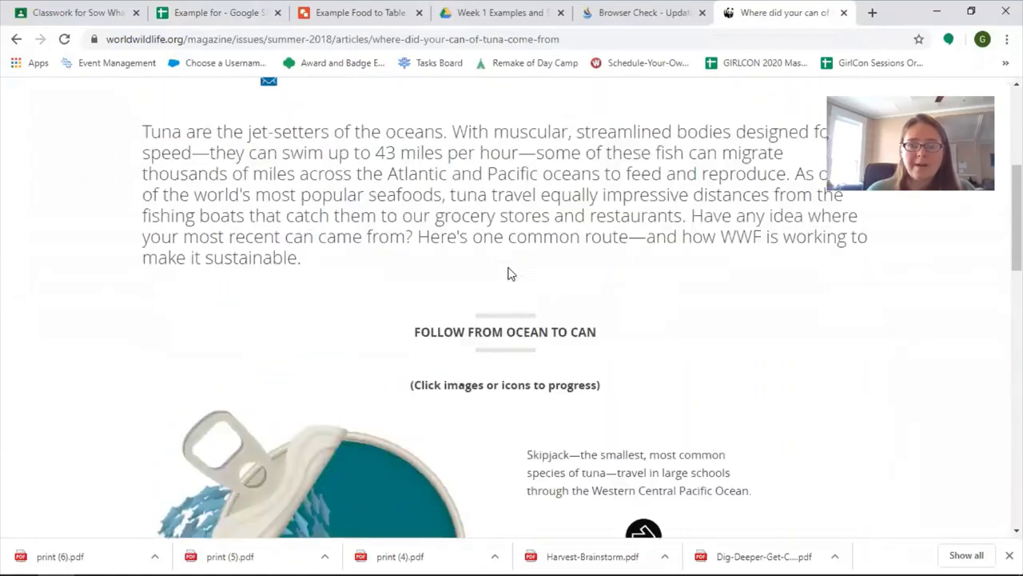
Return to the tuna search results and expand the related question "What kind of tuna is in canned tuna?"
click(16, 39)
scroll(471, 277, down, 3)
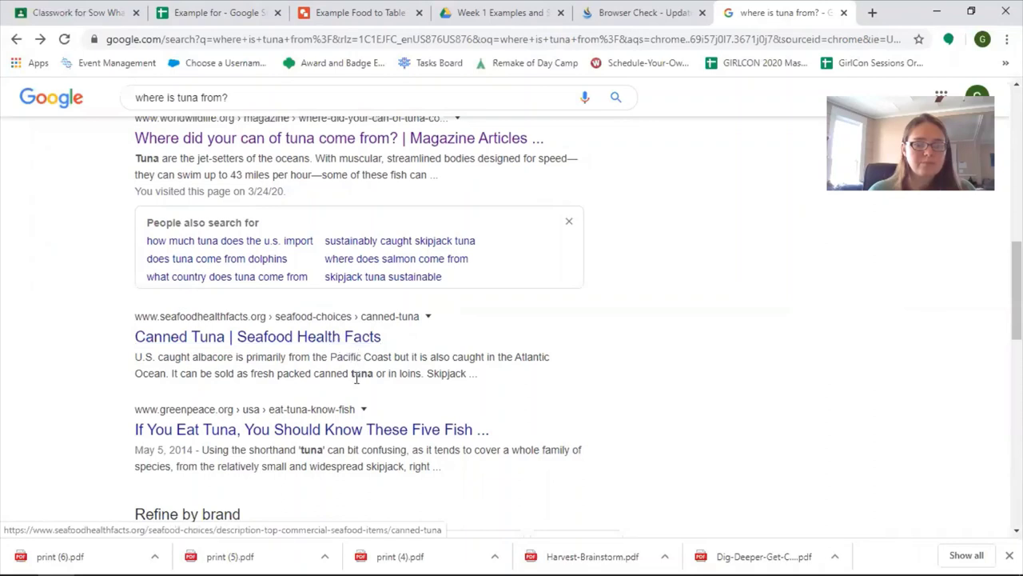
scroll(357, 378, down, 2)
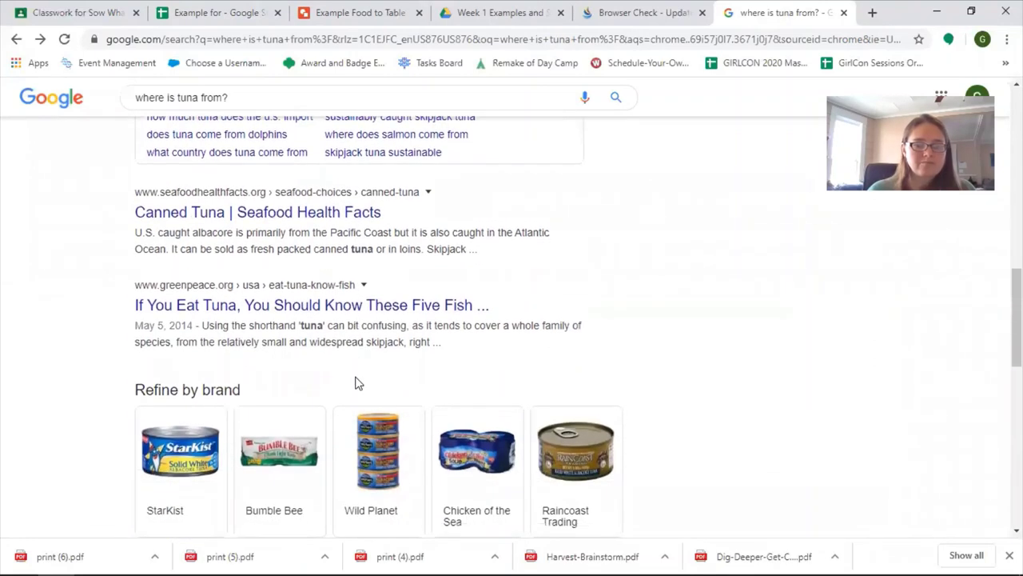
scroll(356, 383, up, 3)
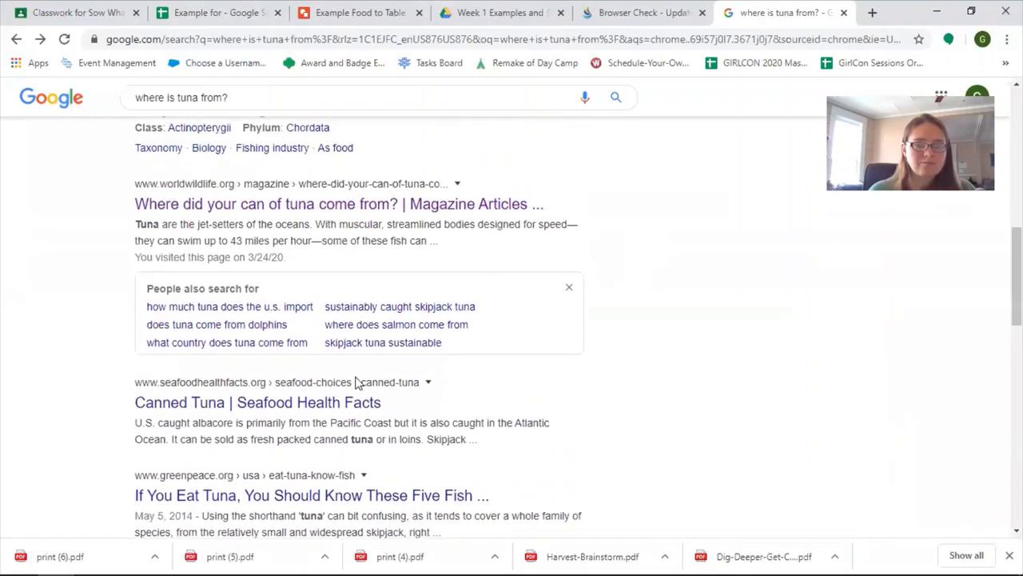
scroll(240, 319, up, 1)
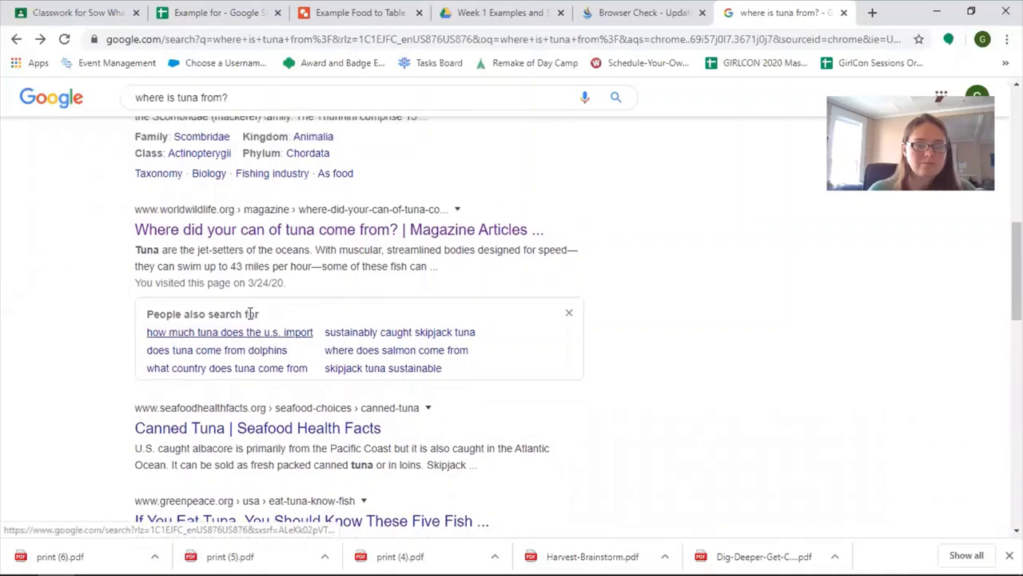
scroll(340, 285, up, 2)
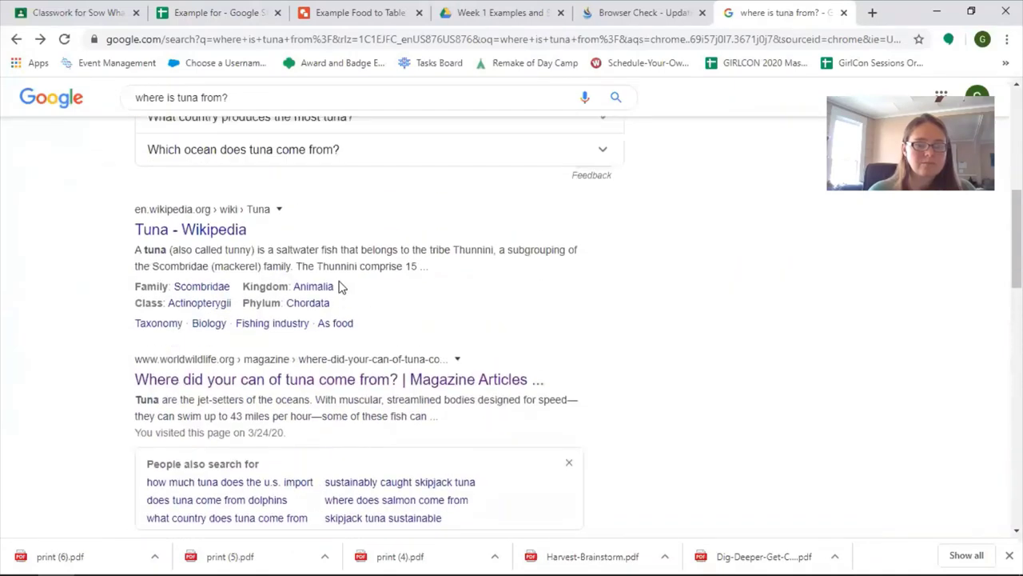
scroll(389, 295, up, 3)
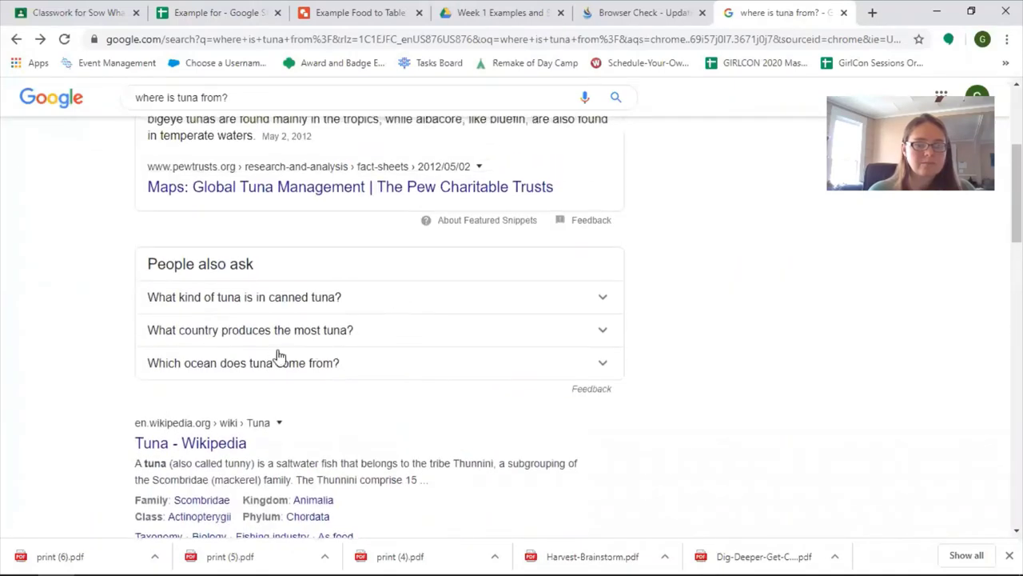
click(290, 302)
scroll(301, 364, down, 1)
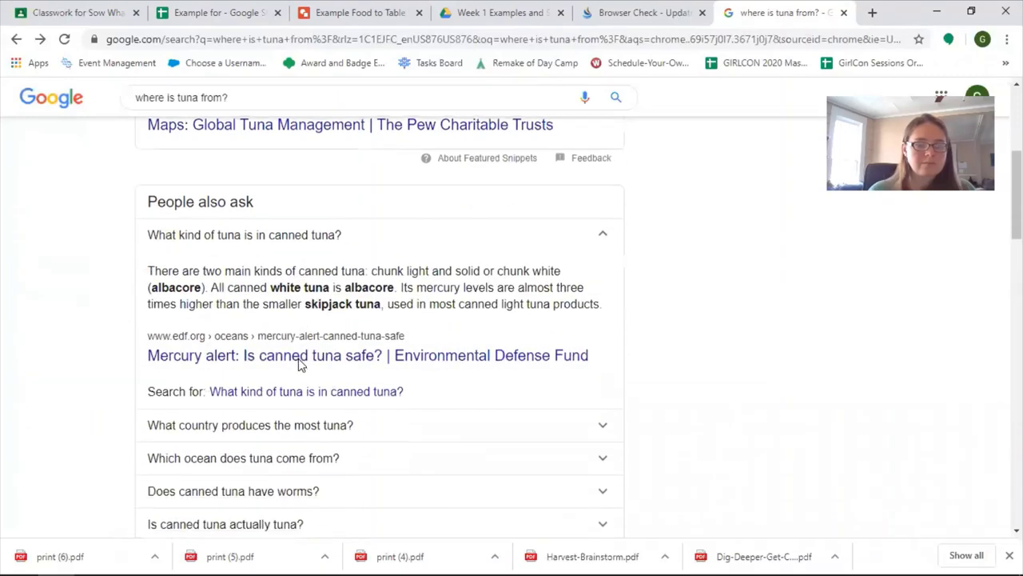
Expand the related question "What country produces the most tuna?" and read its answer
click(342, 425)
scroll(342, 430, down, 2)
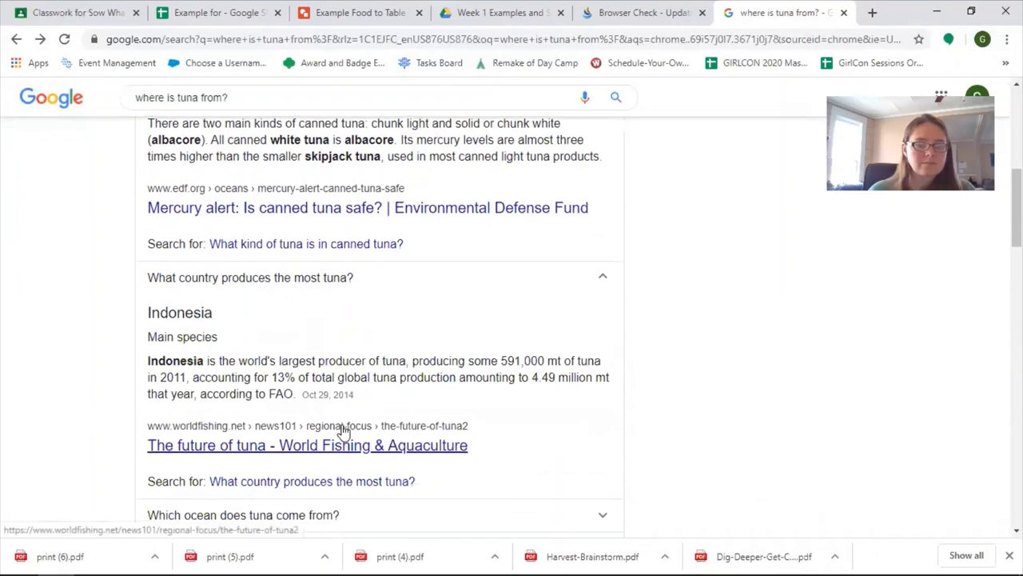
scroll(343, 429, down, 1)
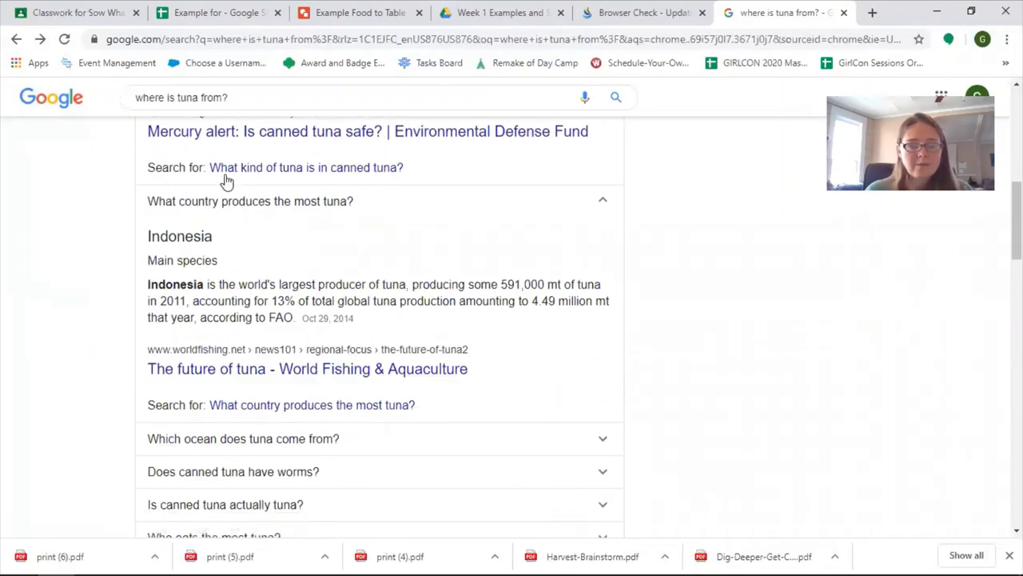
scroll(411, 302, up, 1)
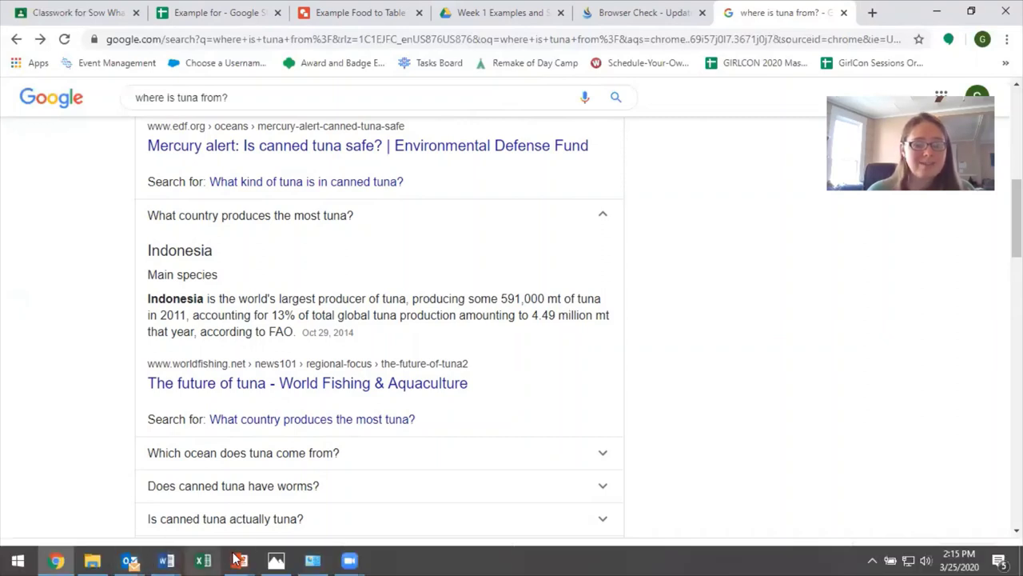
In the Example for spreadsheet, enter Indonesia as the tuna's origin and 3 as its rating
click(192, 6)
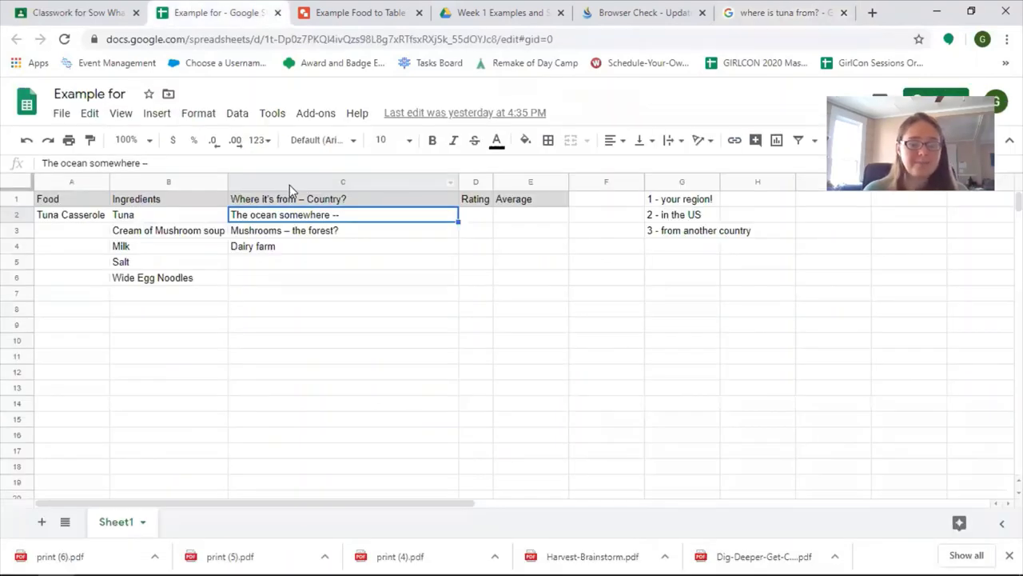
text(Indonesia)
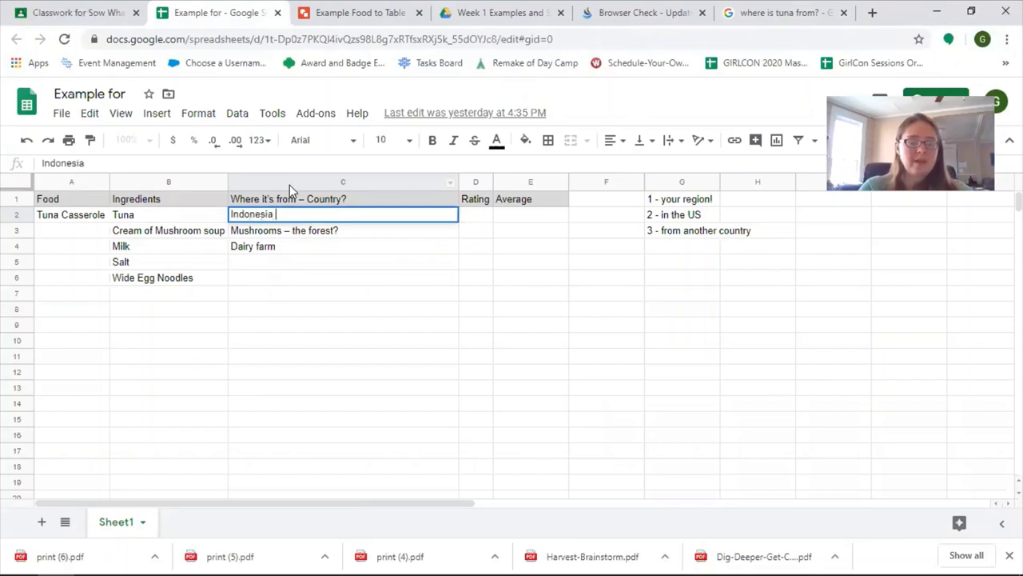
key(Tab)
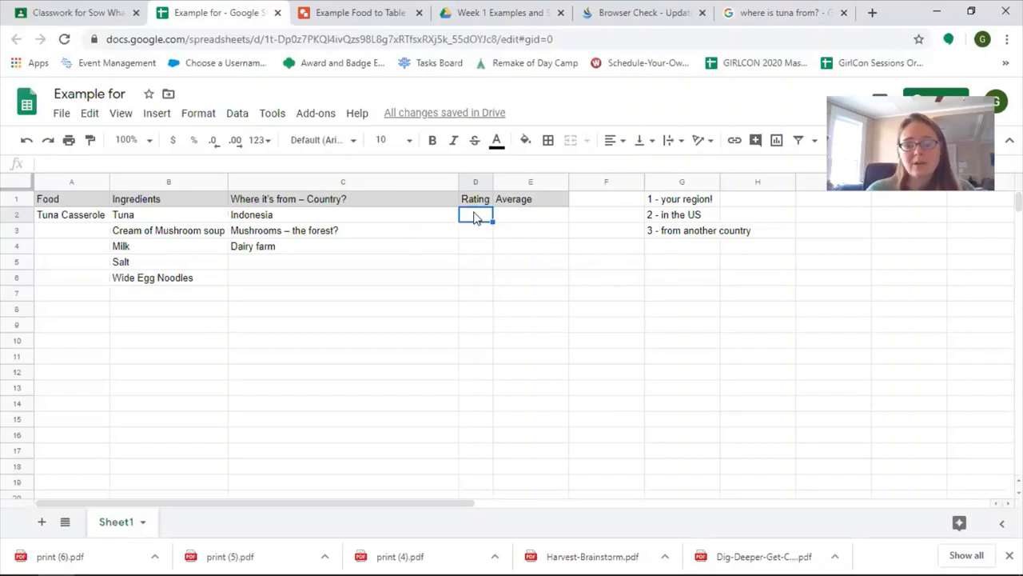
text(3)
key(Return)
key(Left)
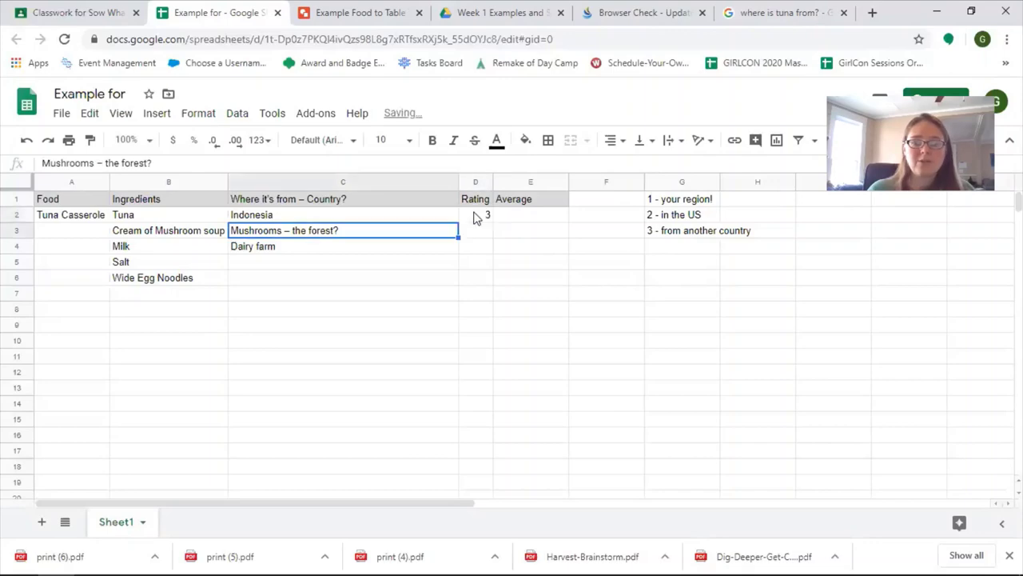
Search Google for "where is campbell soup made" and review the top result
click(731, 21)
scroll(446, 143, up, 8)
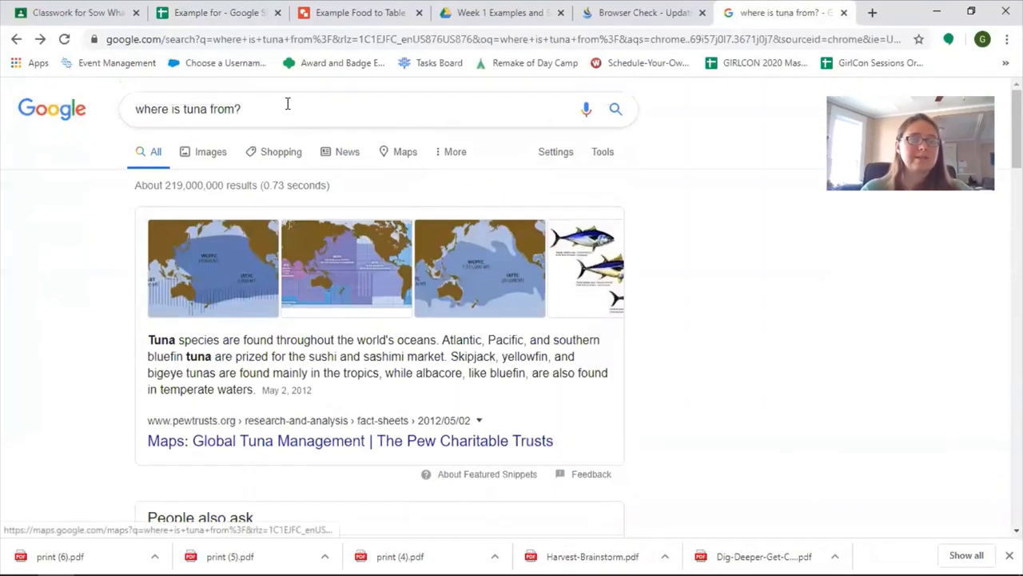
click(288, 103)
text(where is camp)
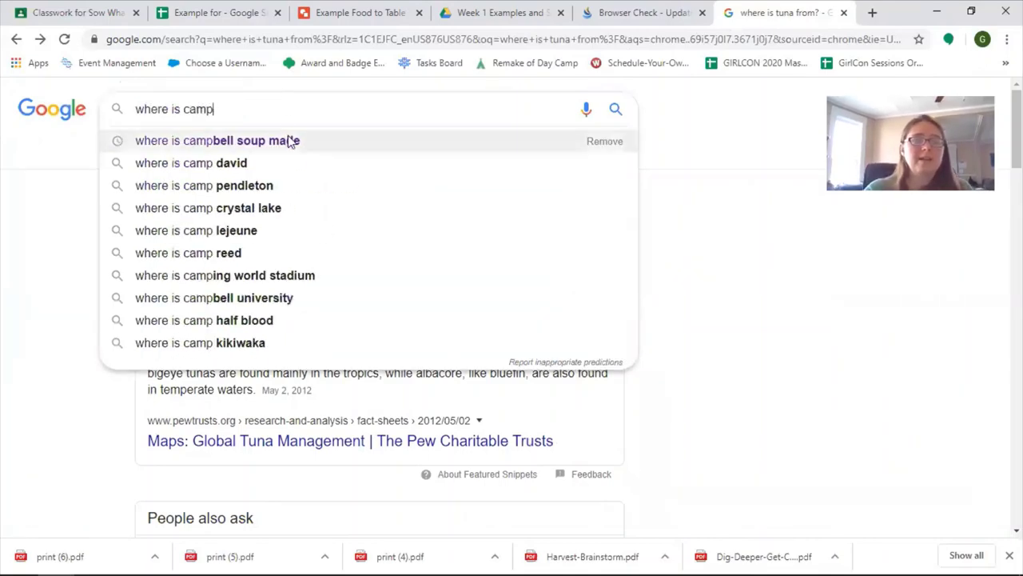
click(290, 140)
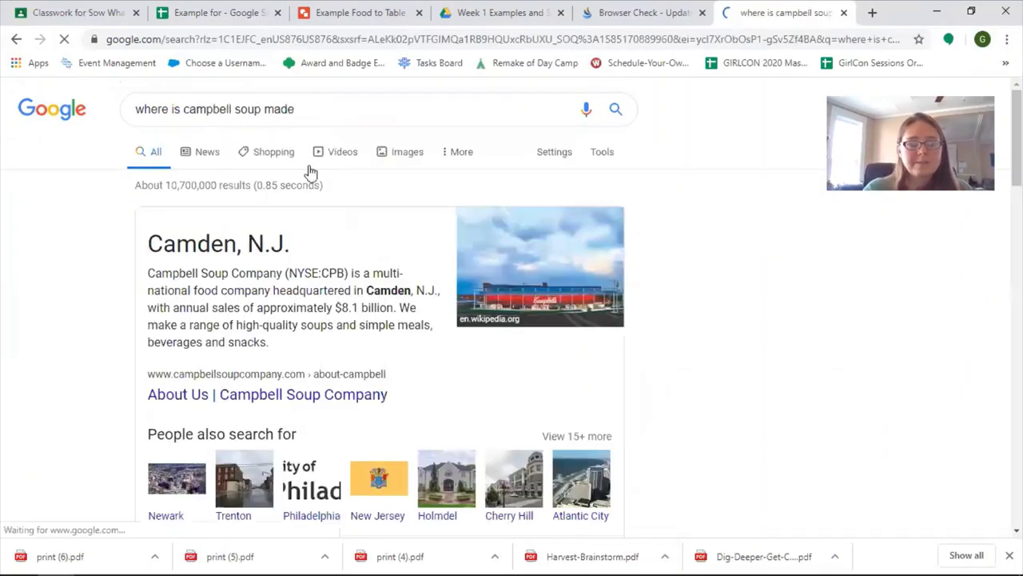
scroll(358, 241, down, 1)
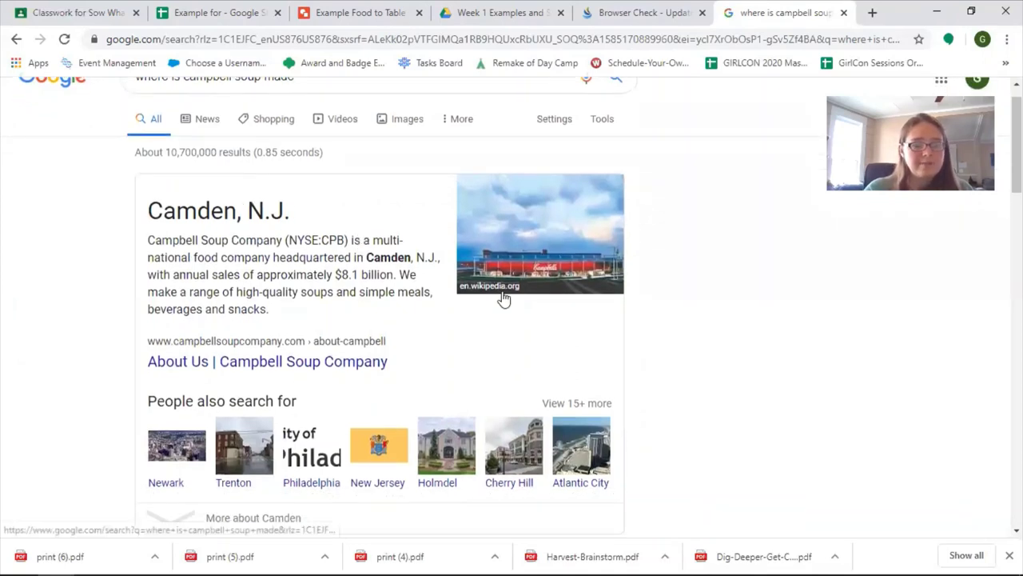
scroll(503, 297, down, 2)
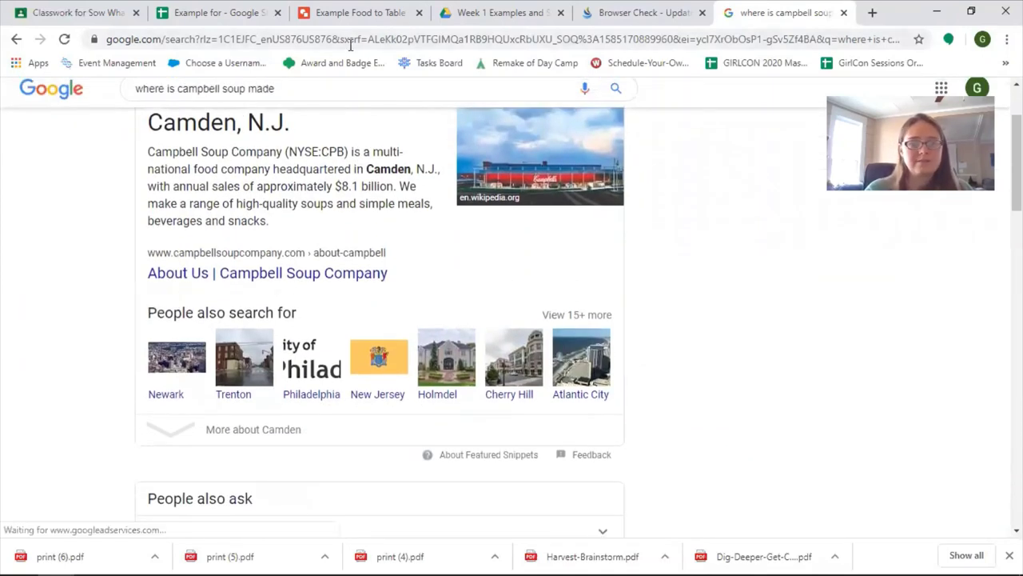
Back in the spreadsheet, replace the origin of Cream of Mushroom soup with New Jersey
click(240, 8)
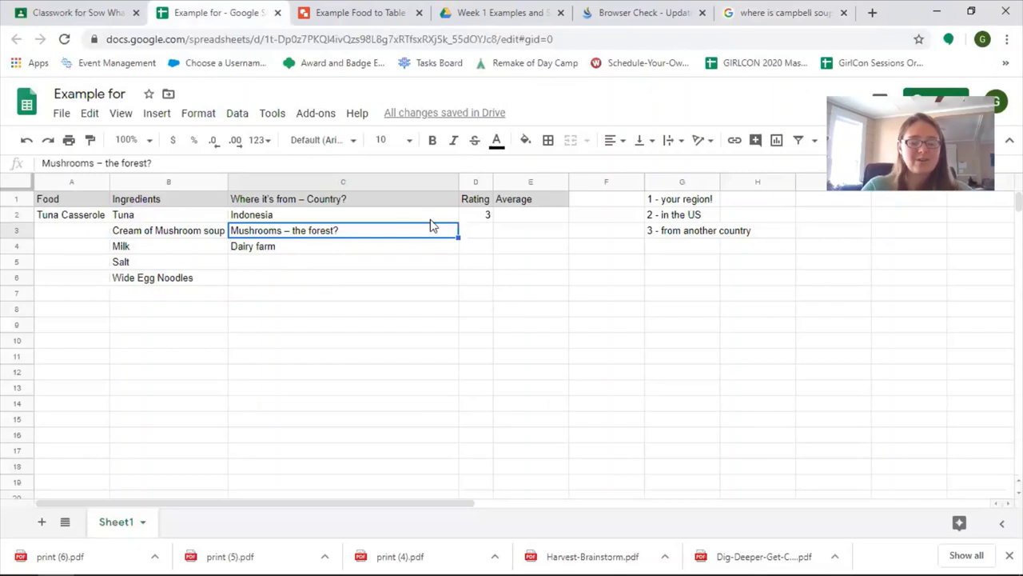
text(New Jersey)
key(Tab)
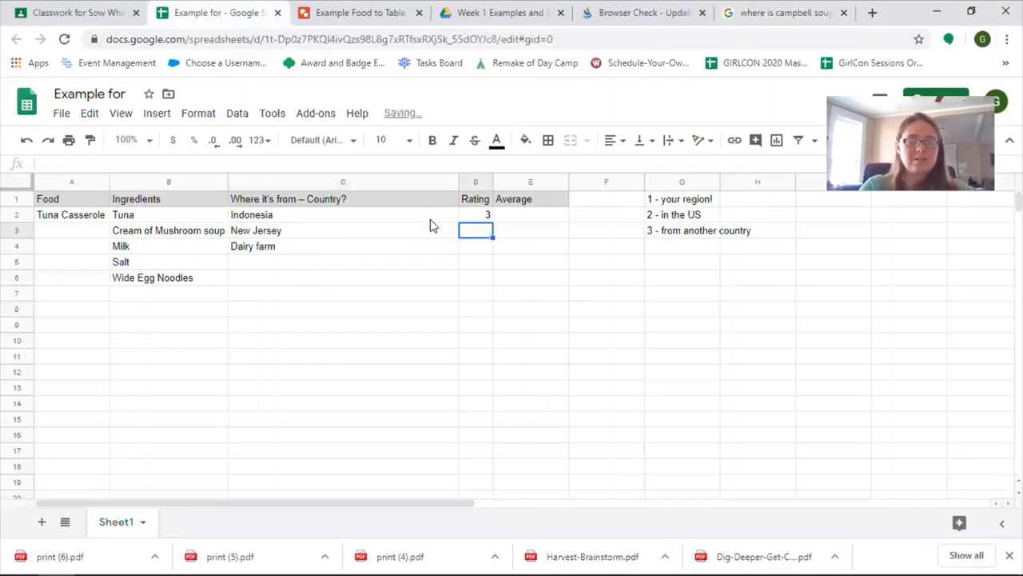
Enter 2 as the rating for Cream of Mushroom soup
text(2)
key(Return)
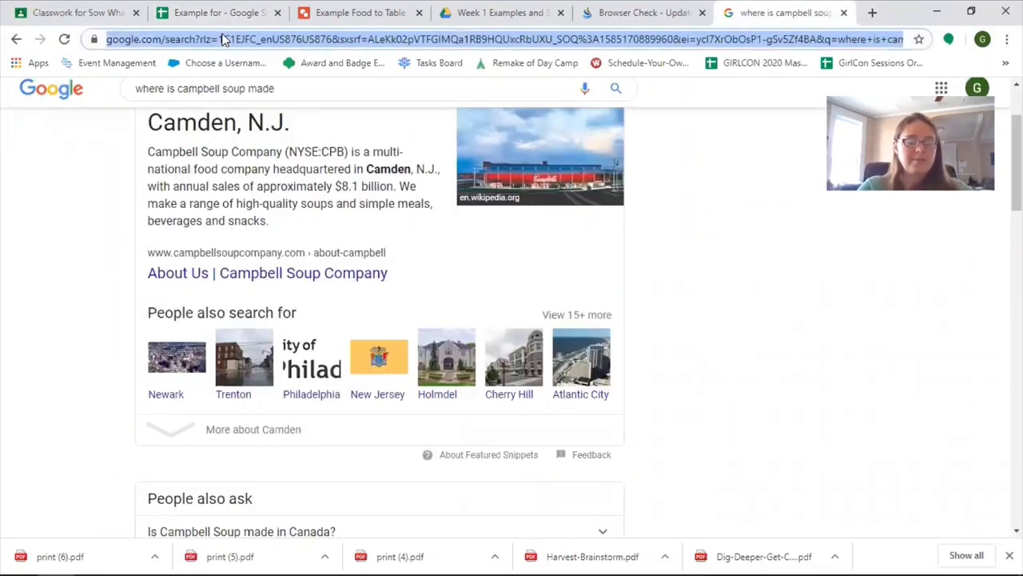
Search Google for "darigold milk" and read the answer to "Where does Darigold milk come from?"
text(darigol)
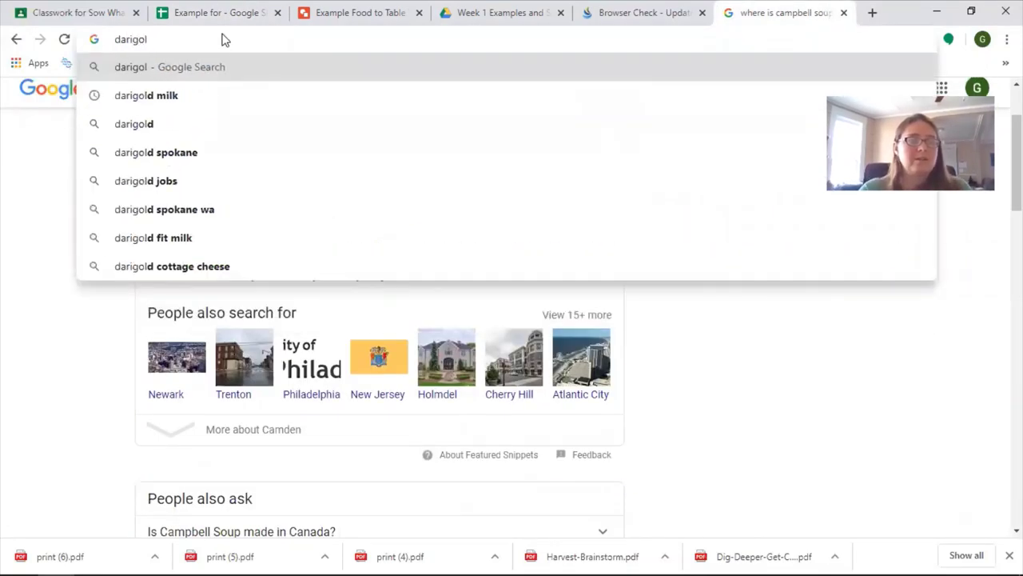
click(152, 95)
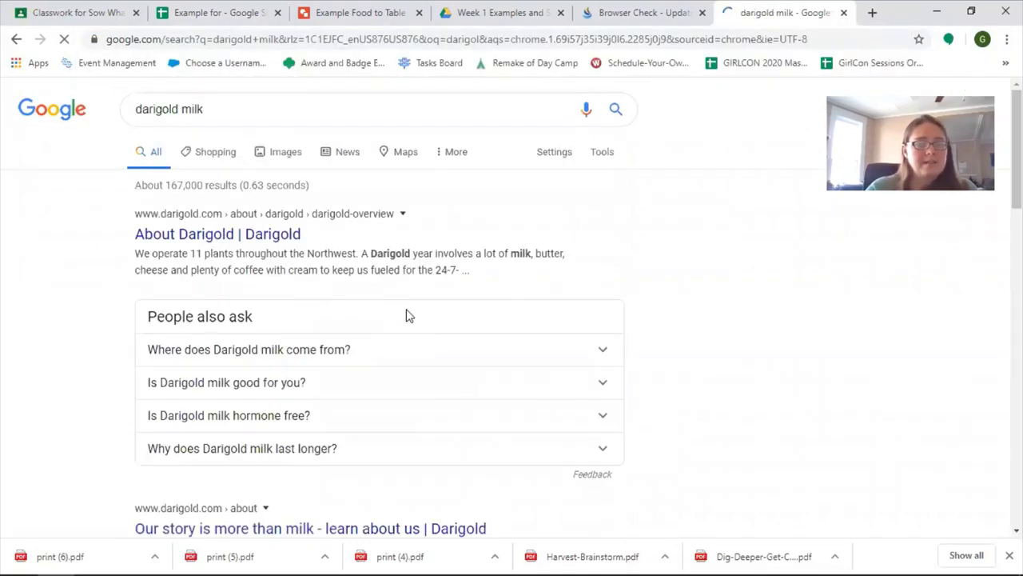
scroll(379, 267, down, 1)
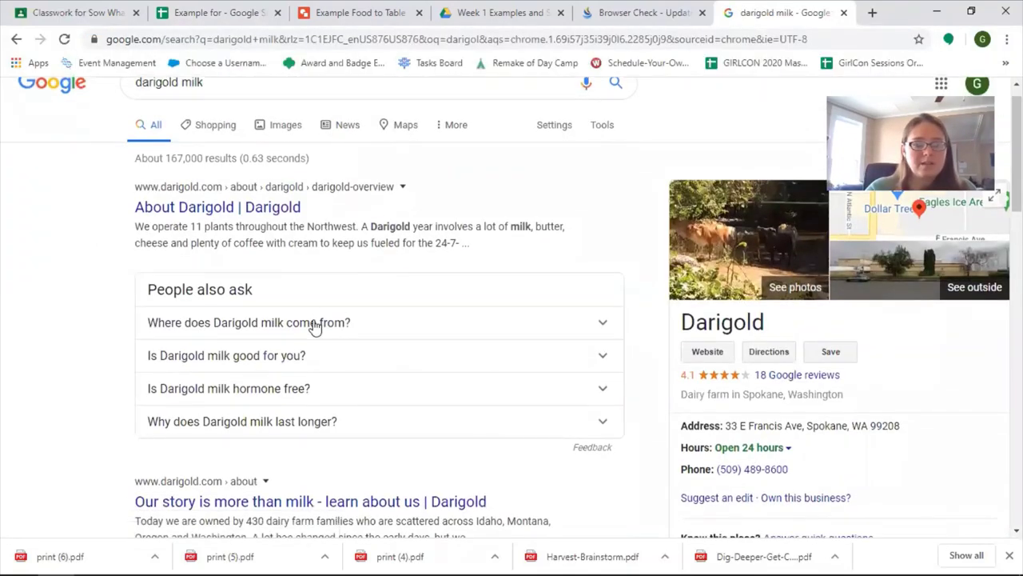
click(314, 323)
scroll(475, 331, down, 1)
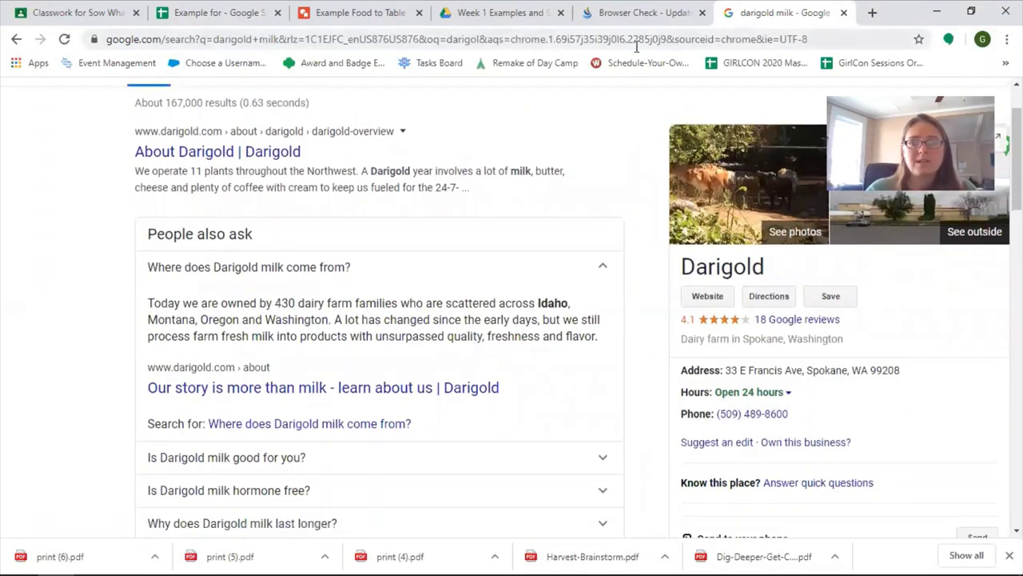
Back in the Example for spreadsheet, replace milk's origin with Pacific Northwest and enter 1 as its rating
key(ctrl+2)
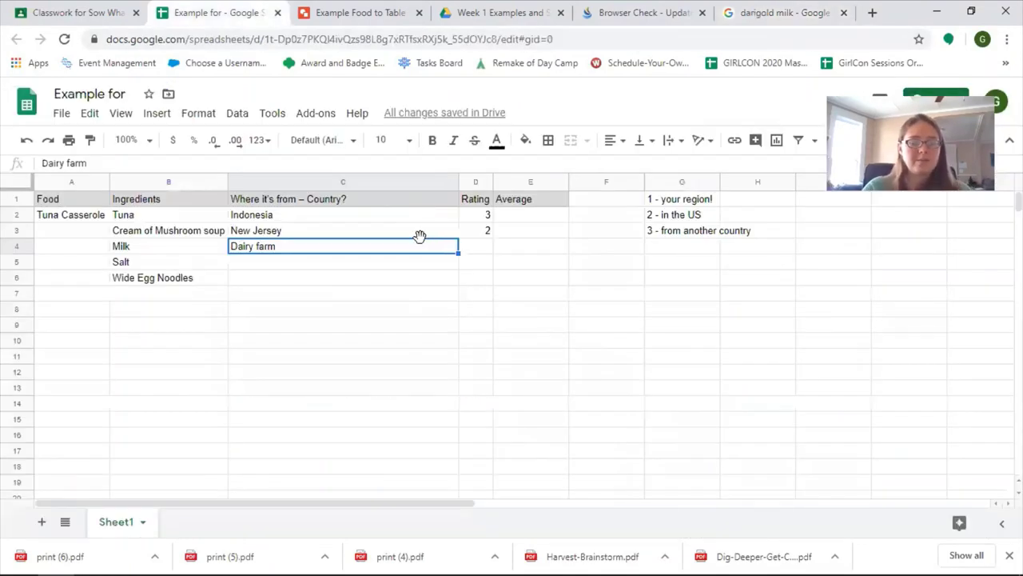
text(Pacific Nor)
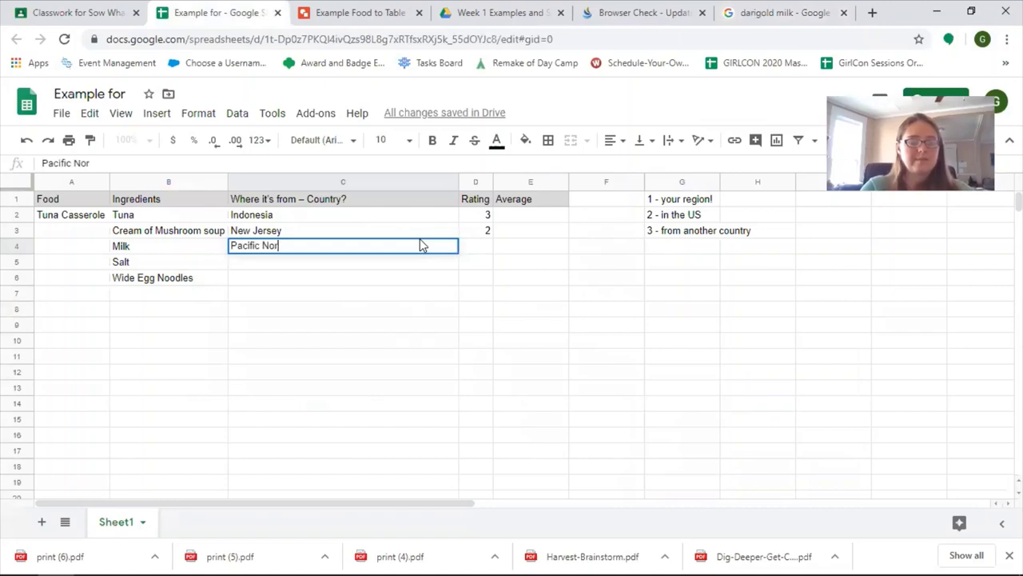
text(thwest)
key(Tab)
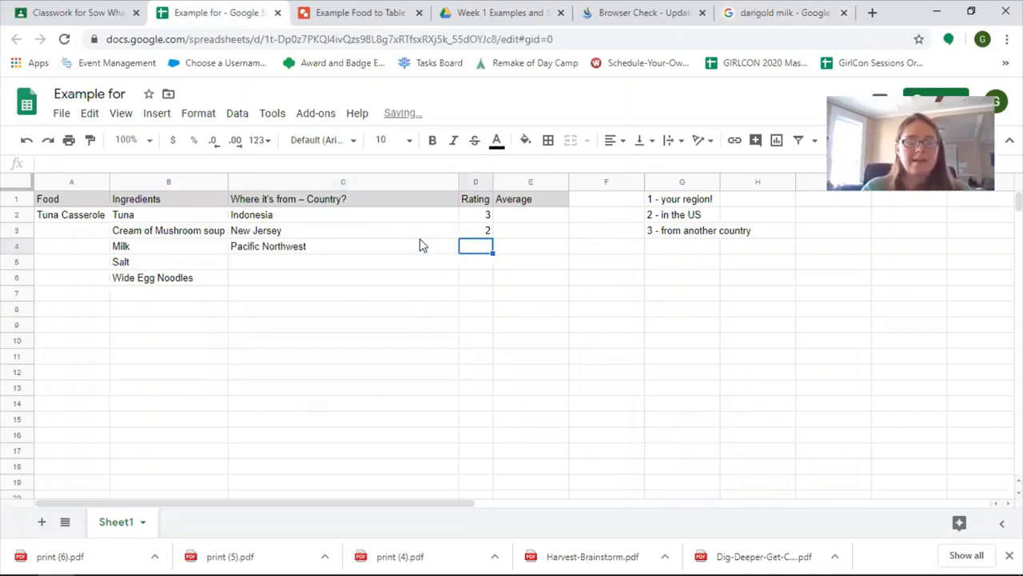
text(1)
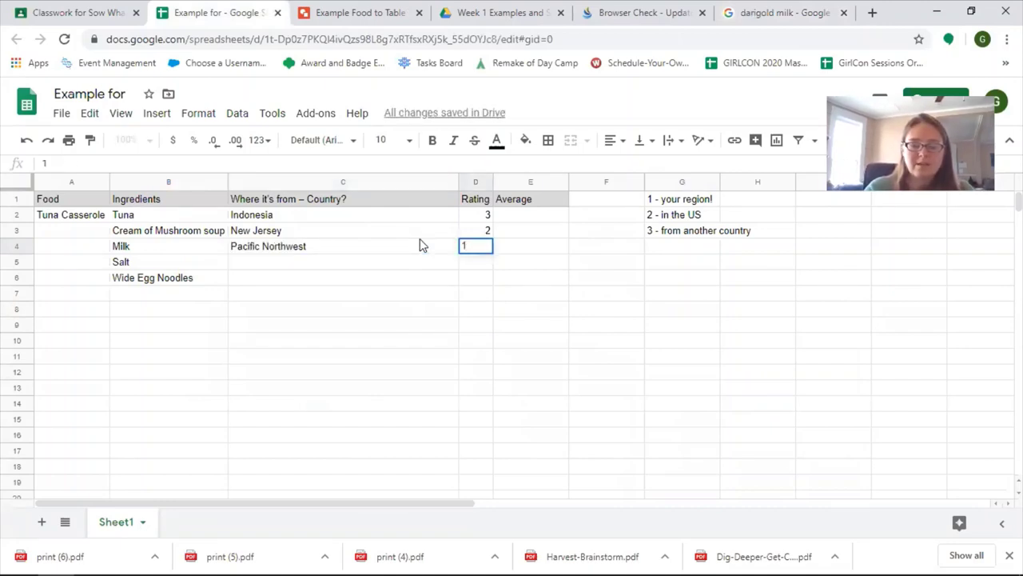
key(Return)
key(Left)
Search Google for "morton salt" and review the company's location details
click(749, 24)
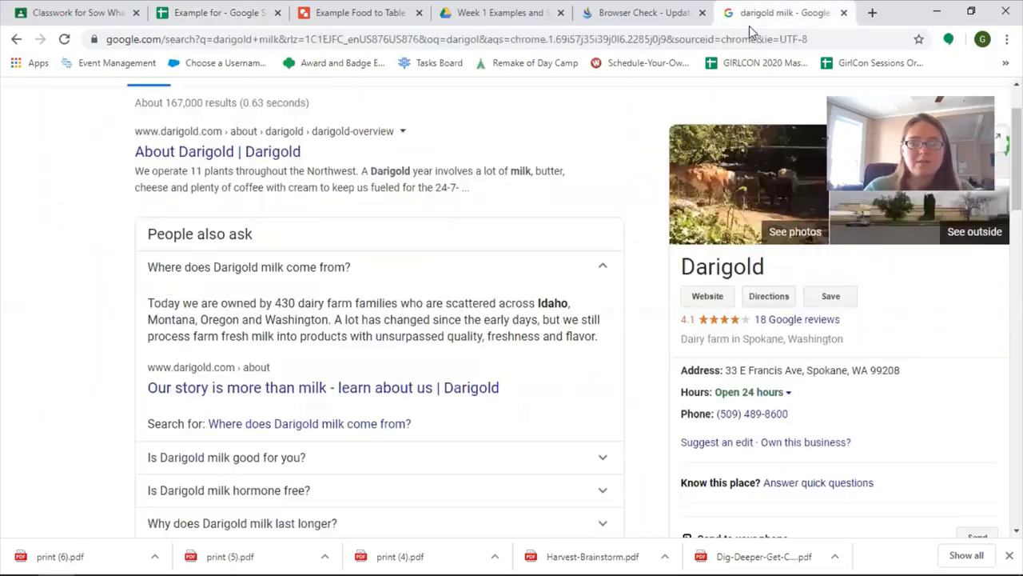
click(219, 114)
triple_click(220, 114)
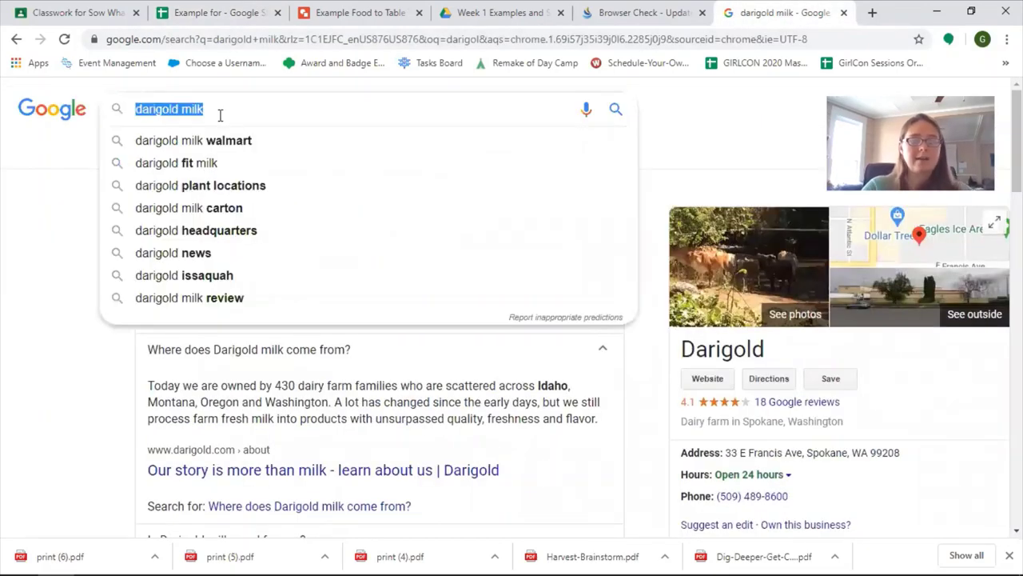
text(morton salt)
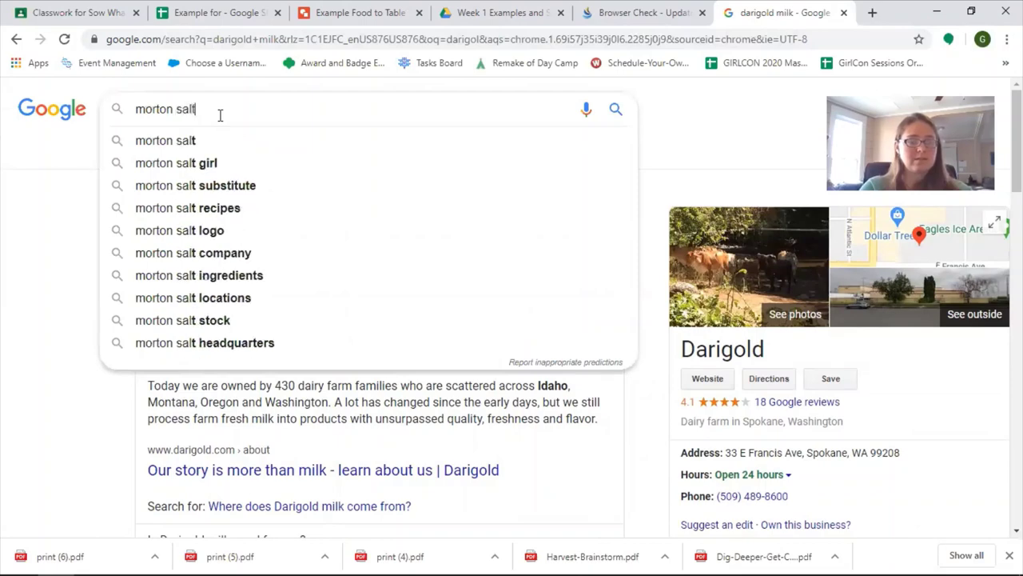
key(Return)
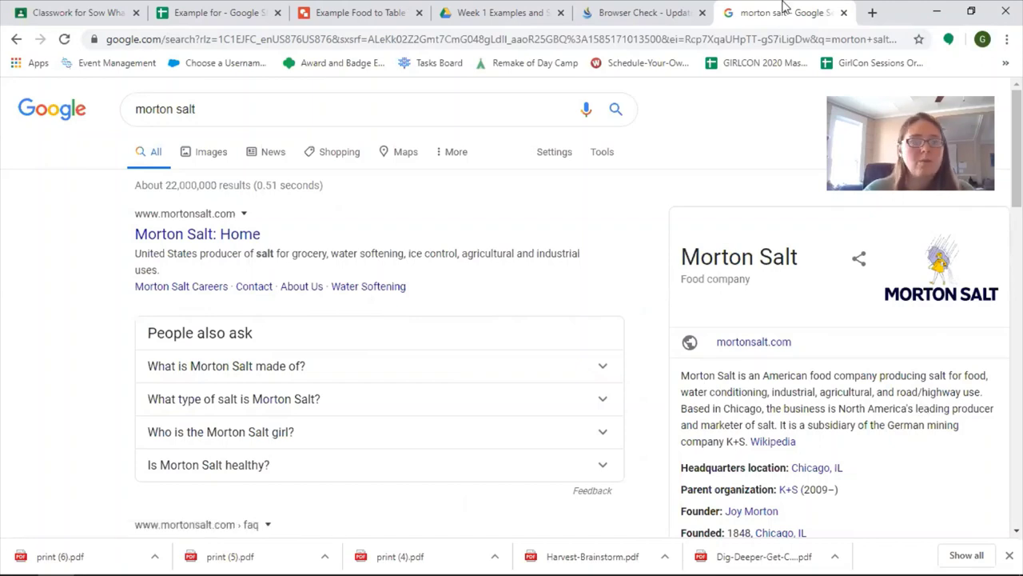
In the Example for spreadsheet, enter Illinois as the salt's origin and 2 as its rating
key(ctrl+2)
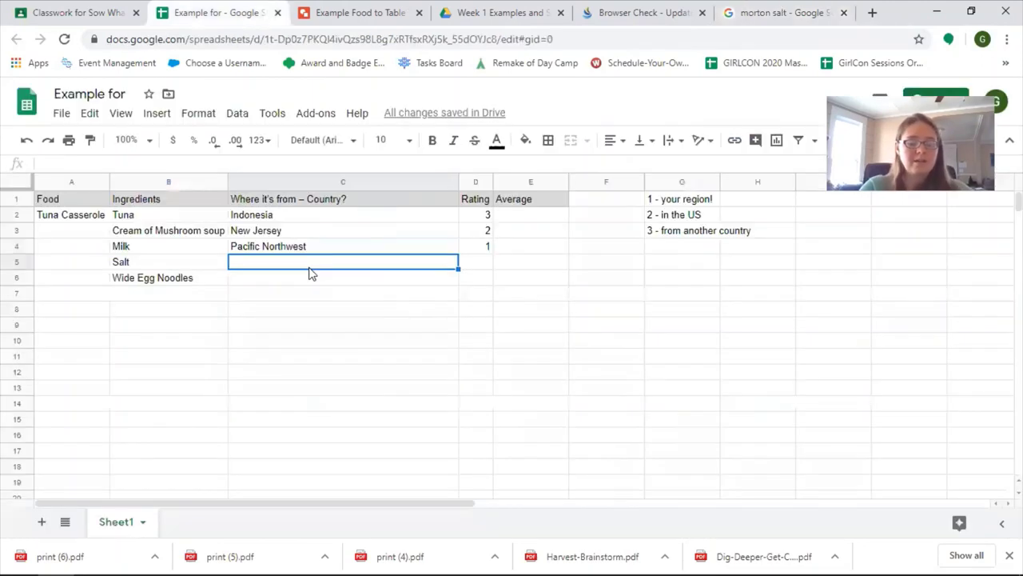
text(Illinois)
key(Tab)
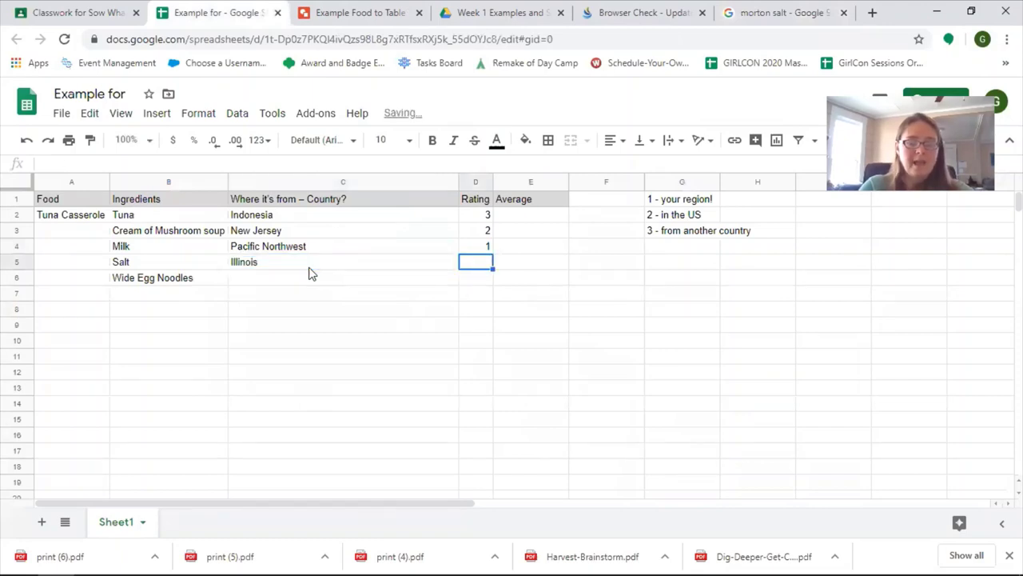
text(2)
key(Return)
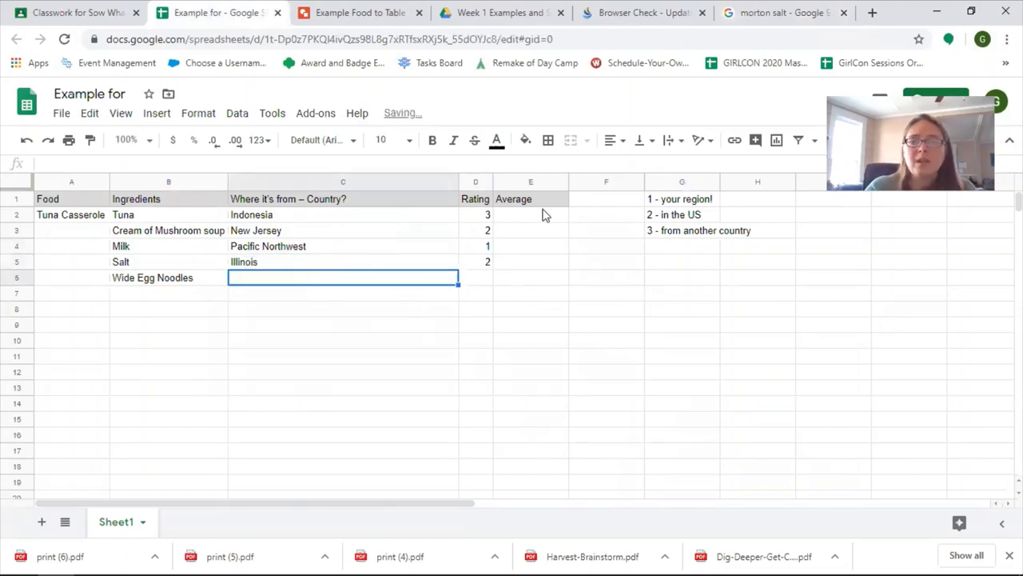
Search Google for "wide egg noodles" and look through the product images and related questions for a brand or origin
key(ctrl+9)
triple_click(220, 104)
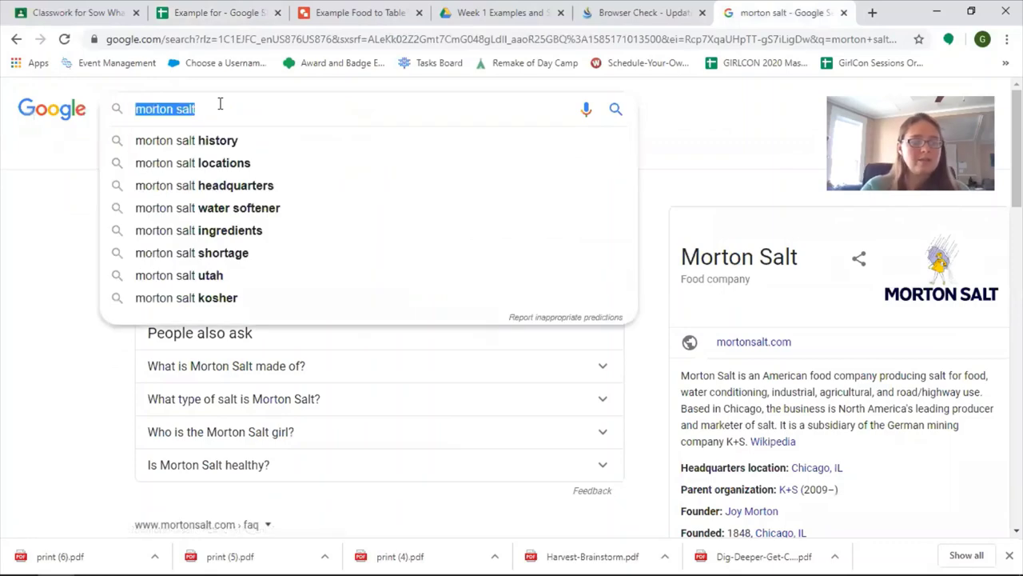
text(wide egg noodles)
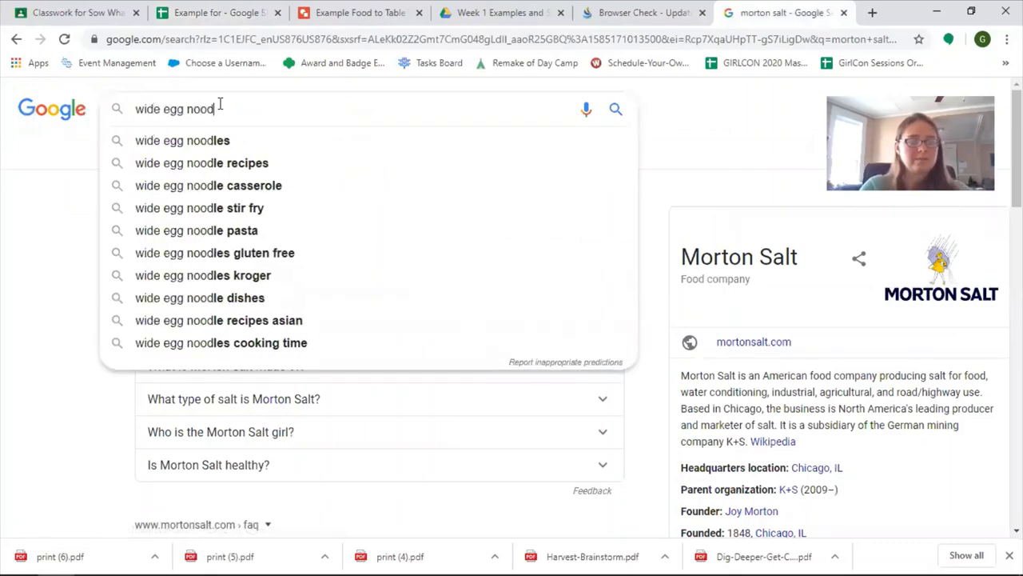
key(Return)
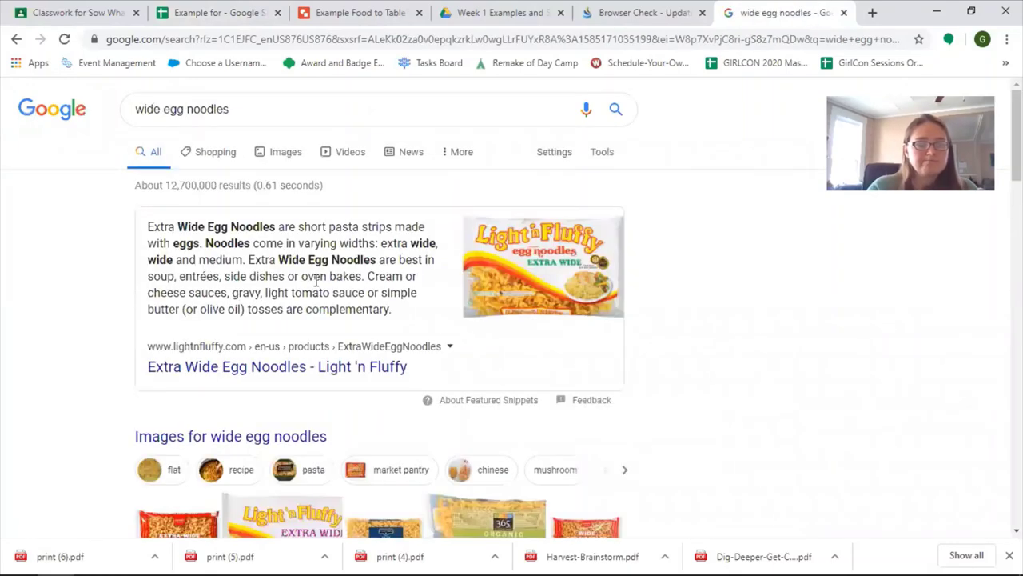
scroll(404, 276, down, 4)
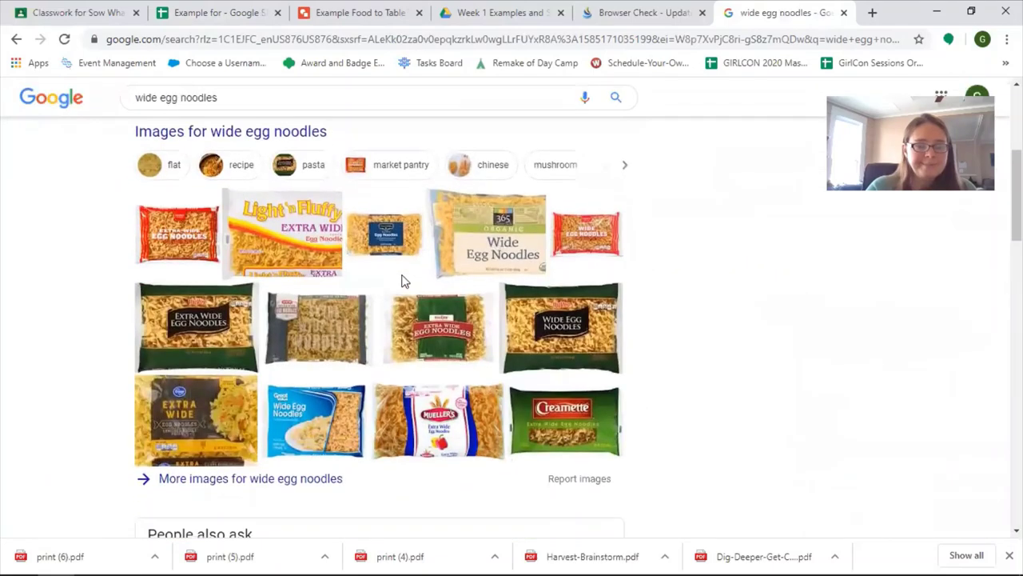
scroll(404, 281, down, 1)
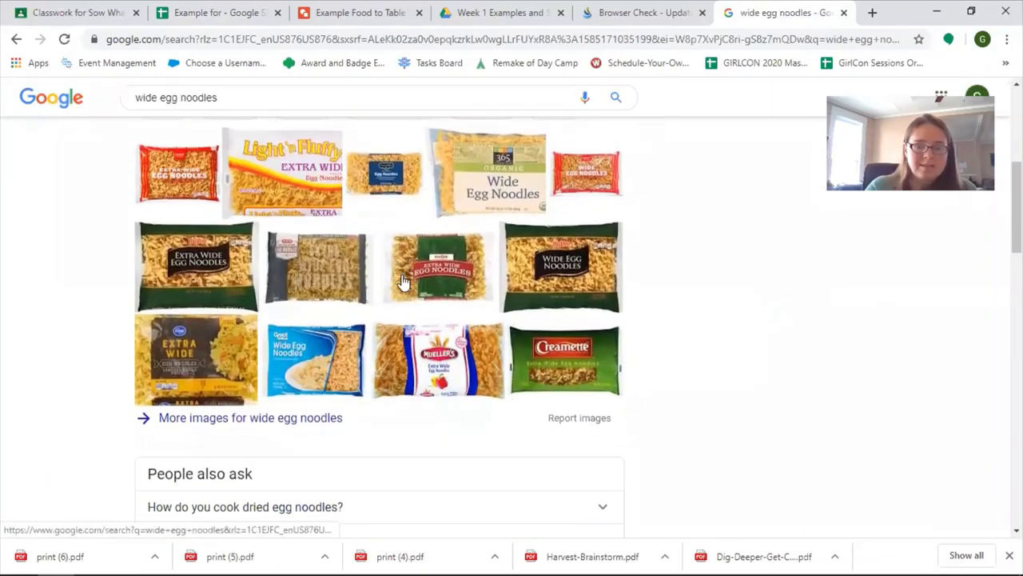
scroll(404, 282, down, 3)
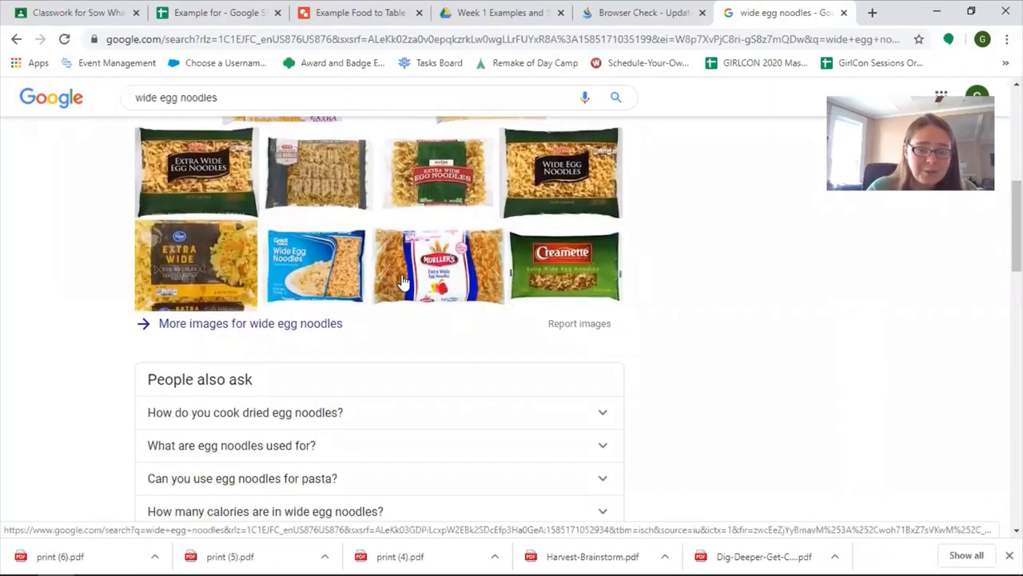
scroll(403, 280, up, 2)
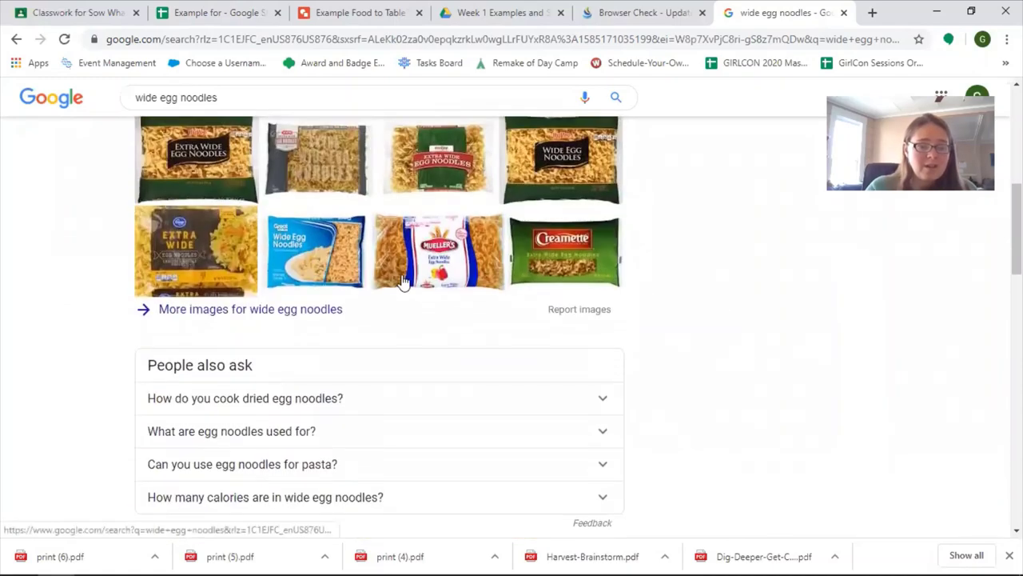
scroll(313, 306, up, 5)
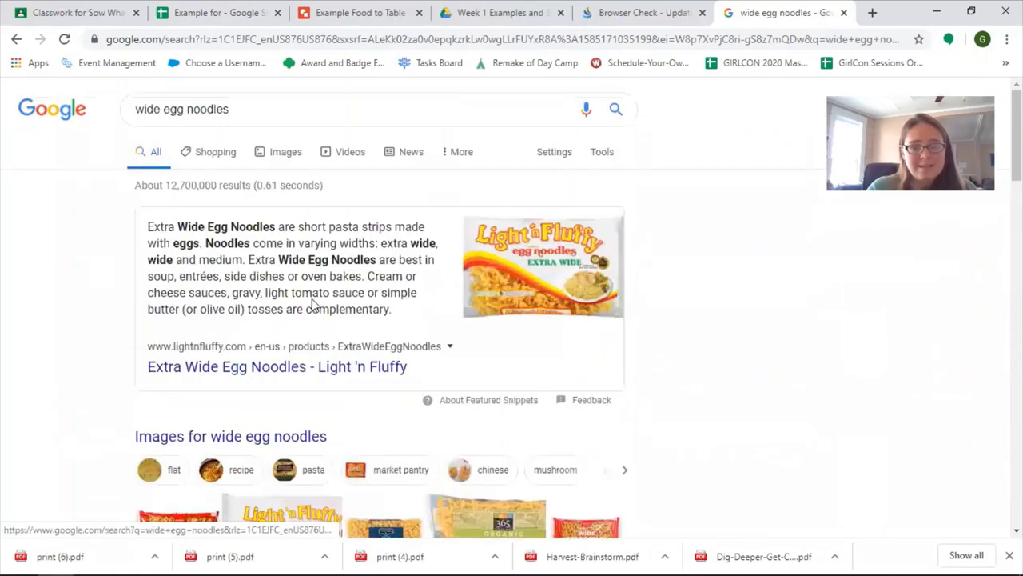
Refine the Google search to "wide egg noodles safeway factory", check the Egg Noodles - Safeway result, and close its tab
click(249, 109)
text(saf)
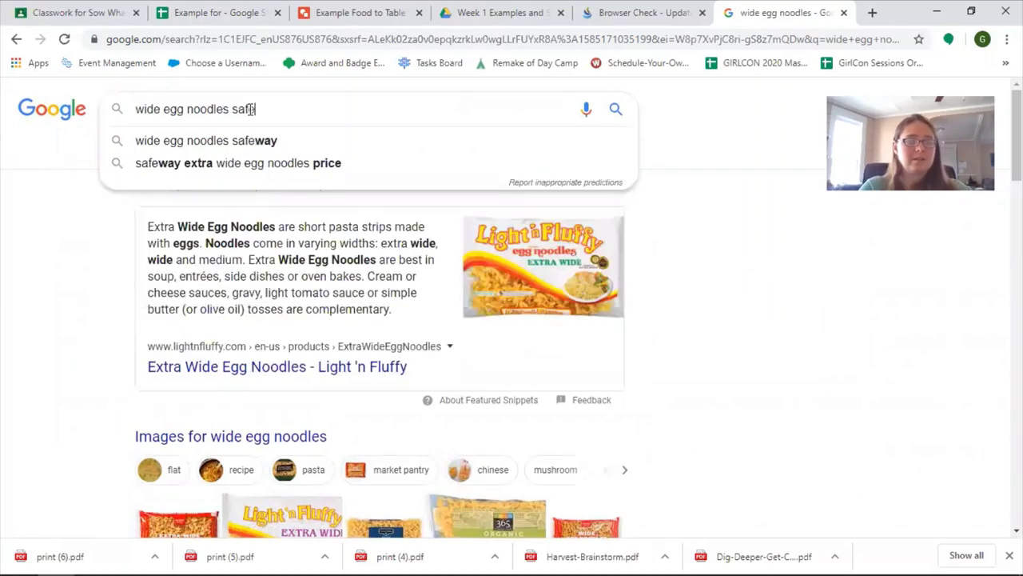
text(eway factor)
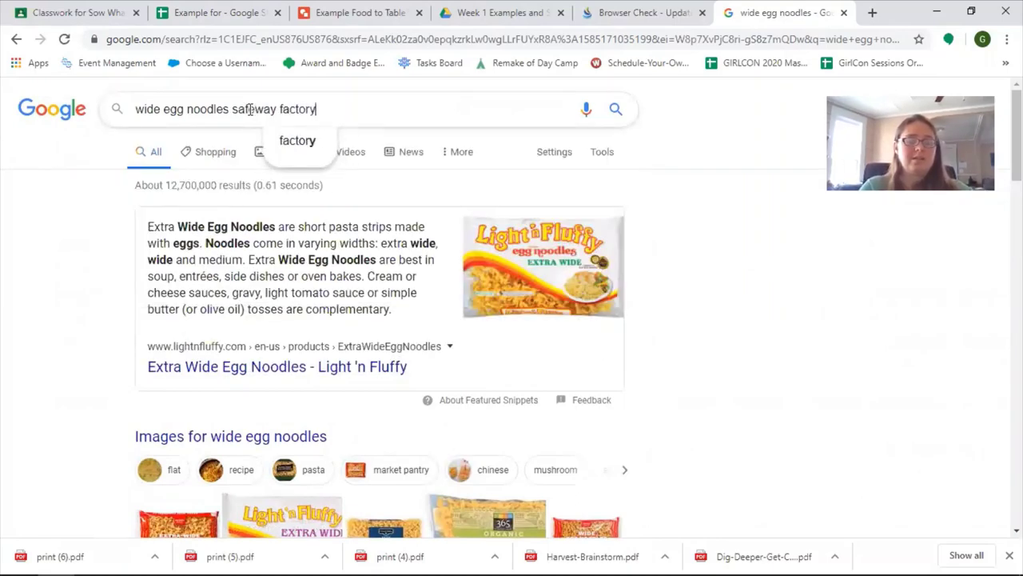
text(y)
key(Return)
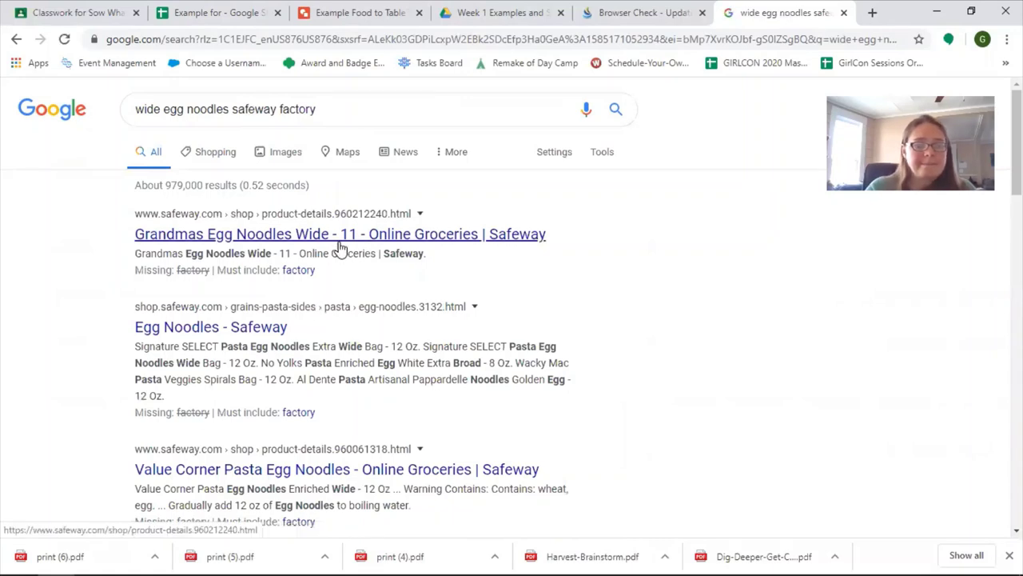
click(240, 331)
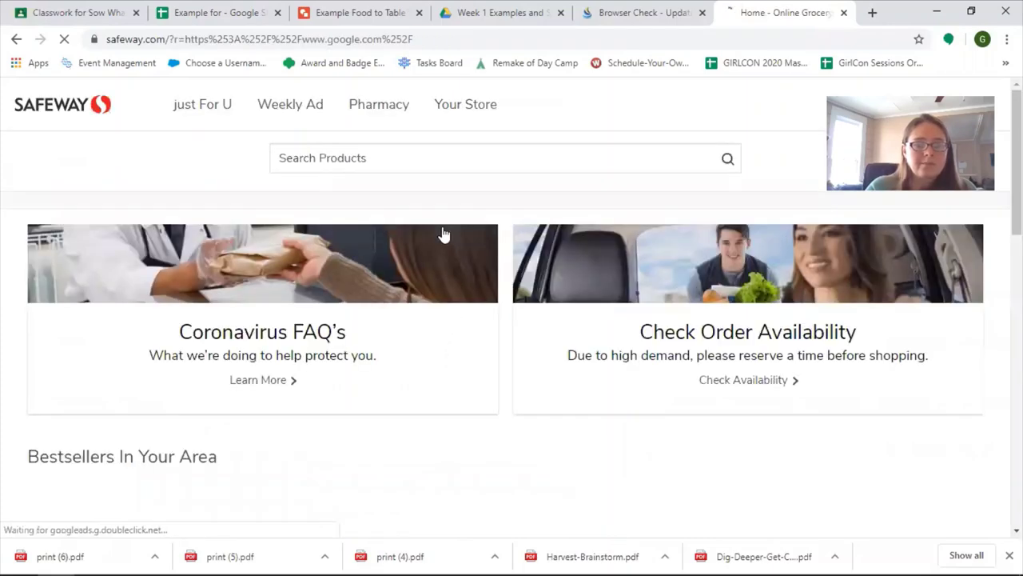
scroll(557, 306, down, 3)
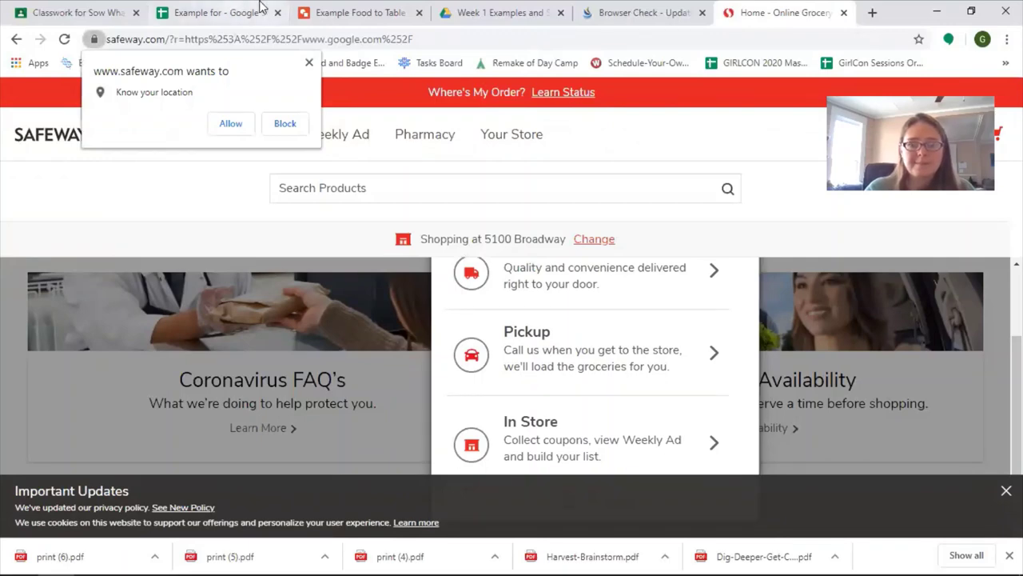
click(844, 13)
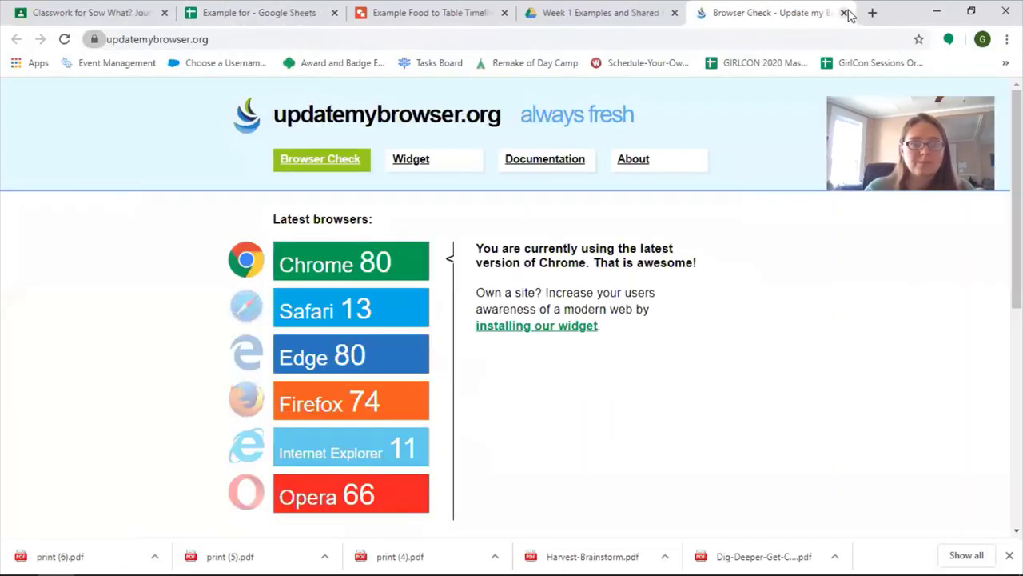
In the Example for spreadsheet, enter United States as the origin of Wide Egg Noodles and 2 as their rating
click(259, 13)
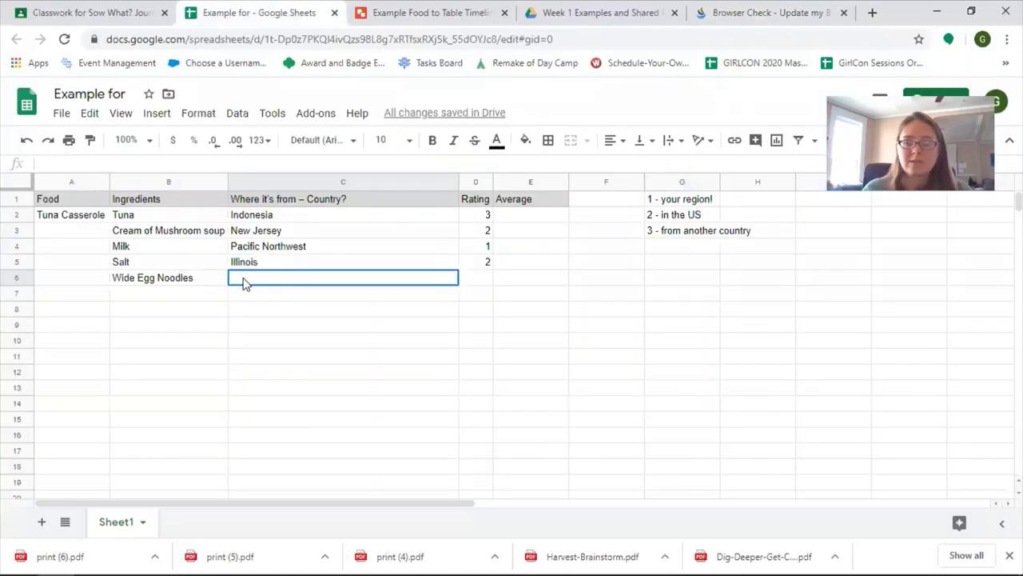
text(U)
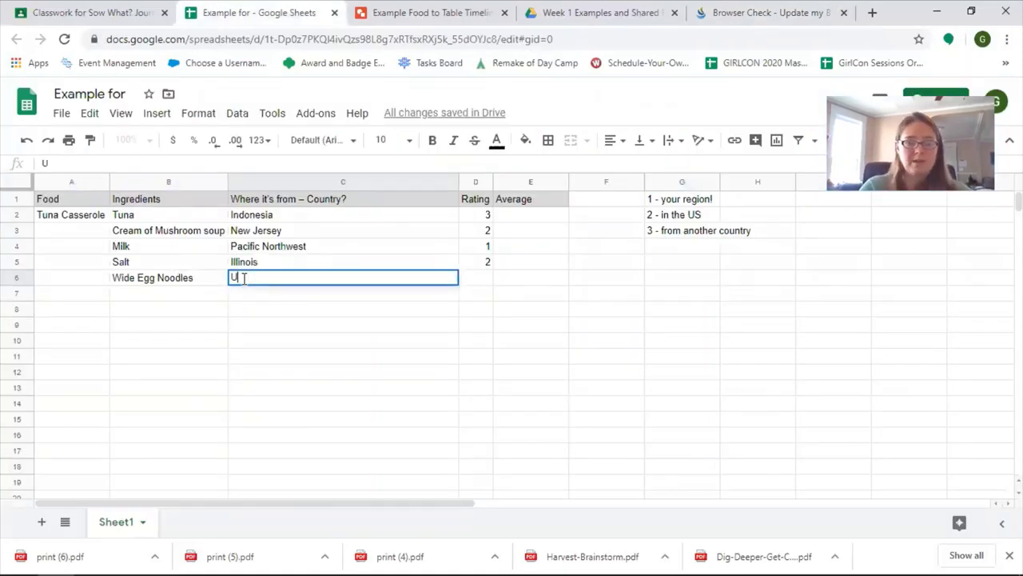
text(nited States)
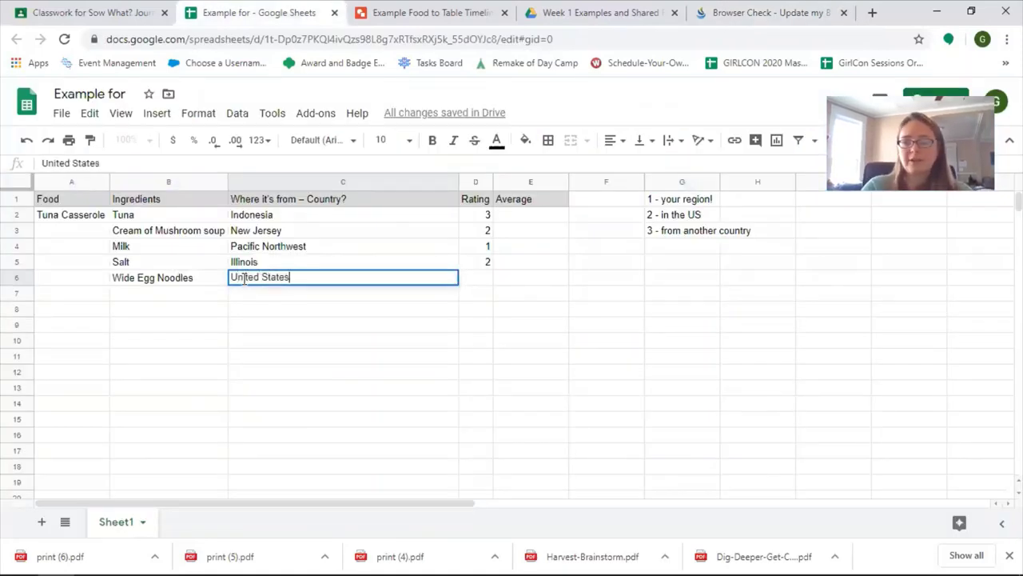
key(Tab)
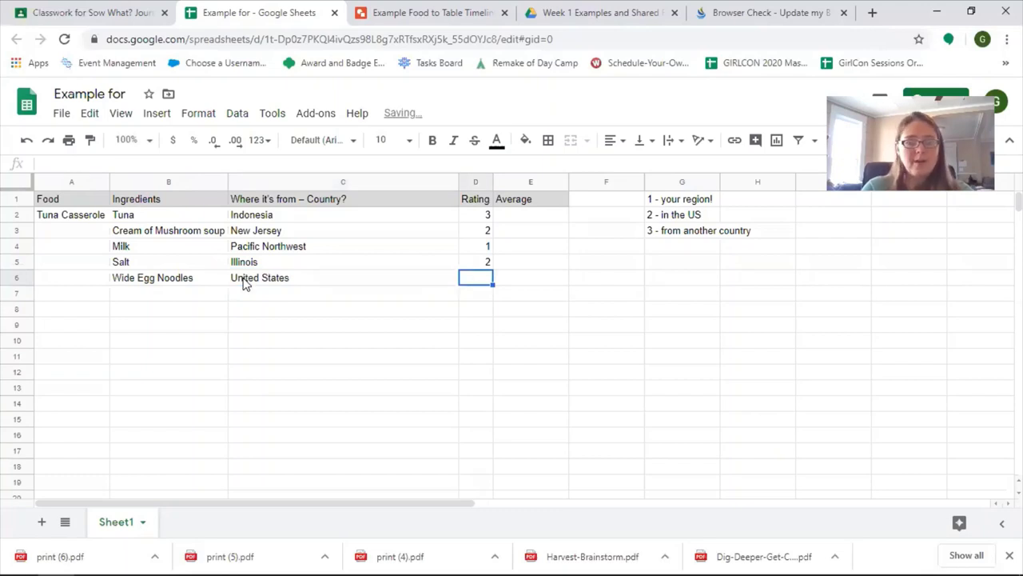
text(2)
key(Tab)
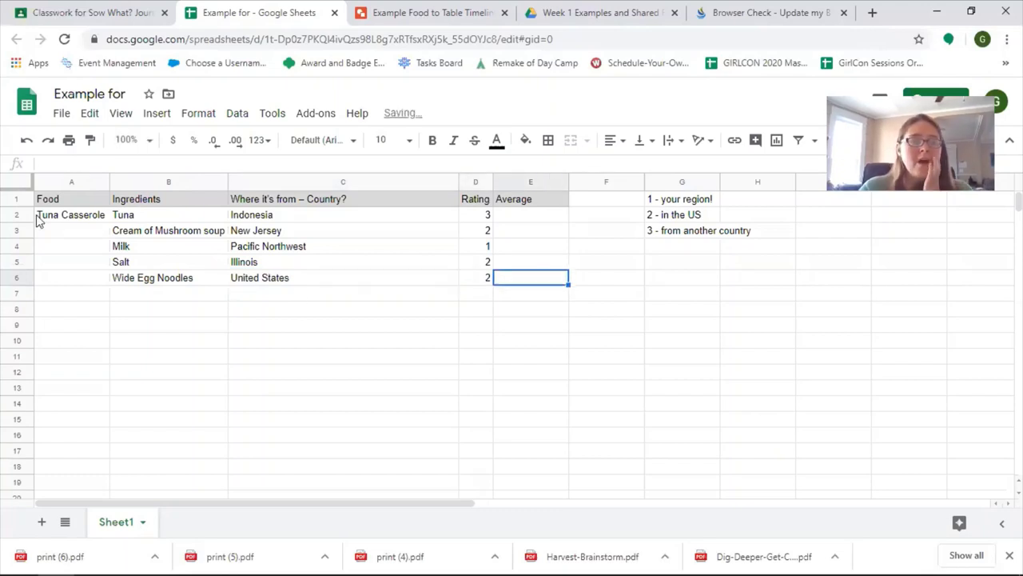
Merge the Tuna Casserole cell with the blanks below it, A2:A6, and merge the Average cells E2:E6
drag(56, 220, 52, 286)
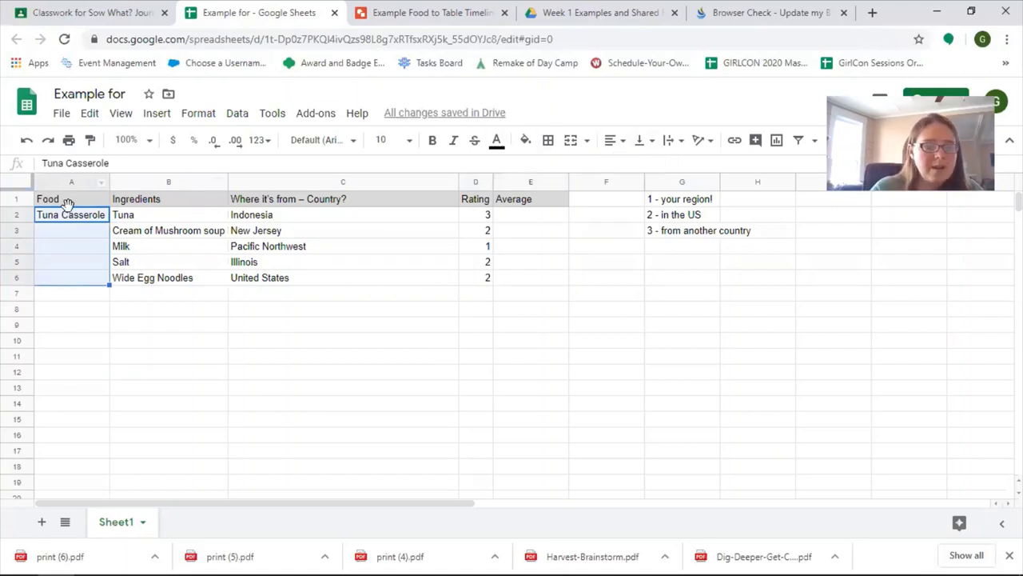
click(573, 148)
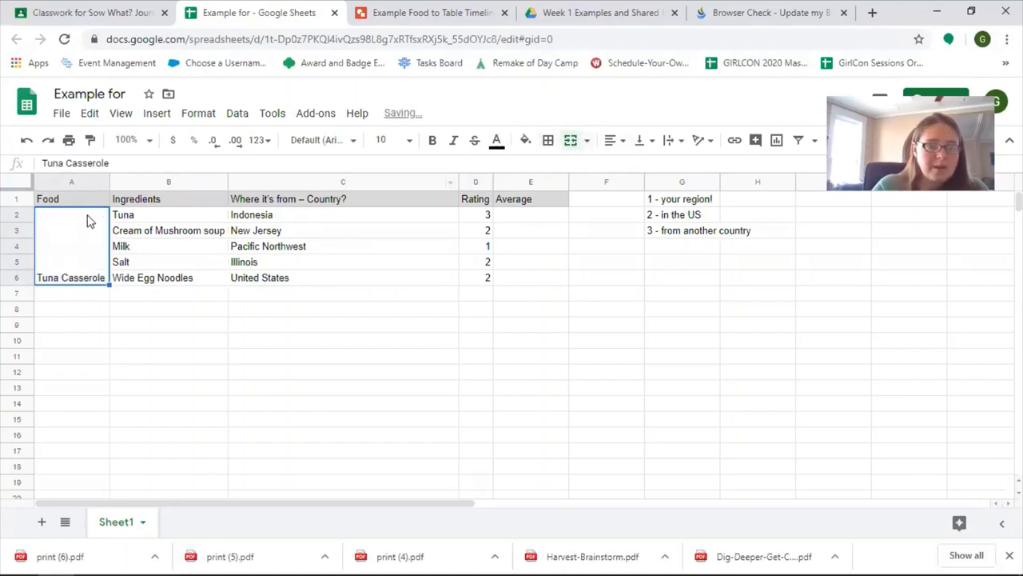
click(519, 221)
drag(520, 221, 516, 279)
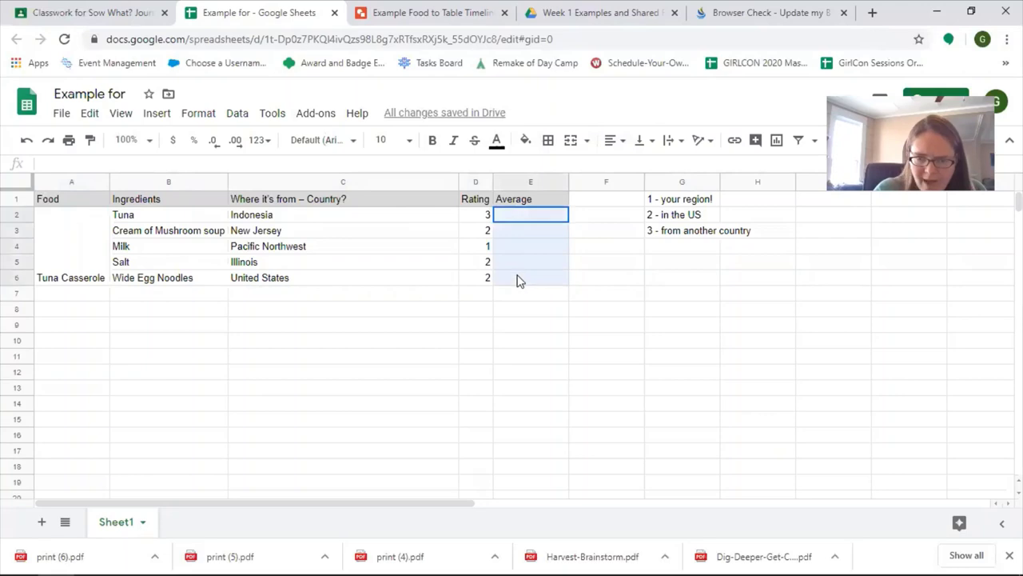
click(571, 150)
click(616, 235)
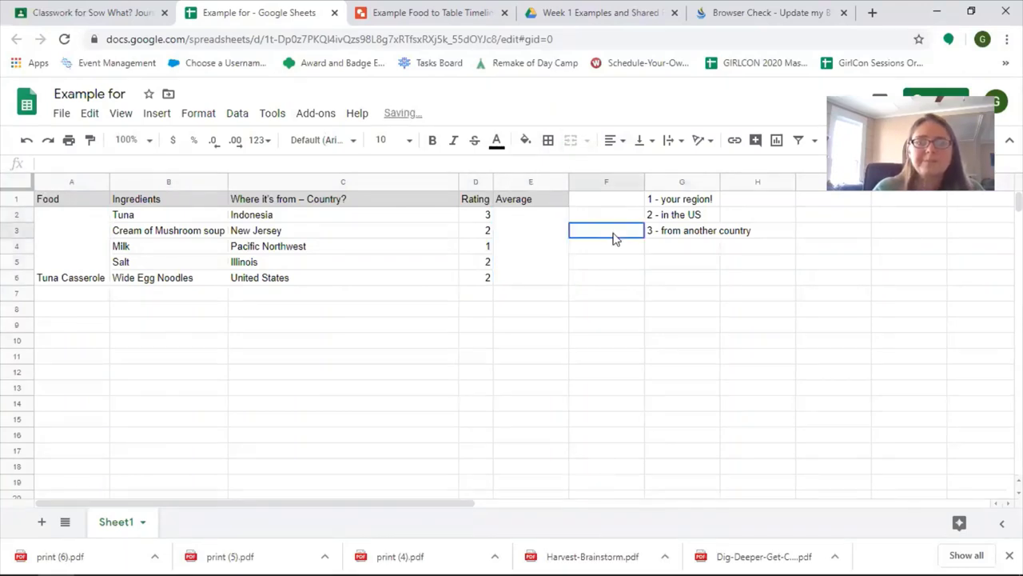
Enter the formula =SUM(D2:D6)/5 in the merged Average cell to average the five ingredient ratings
click(546, 260)
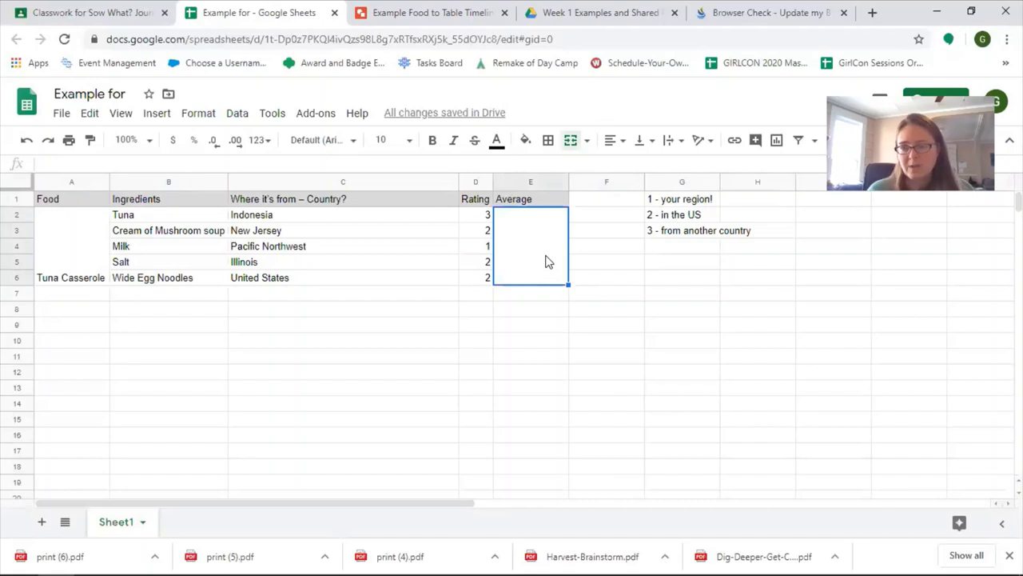
double_click(548, 261)
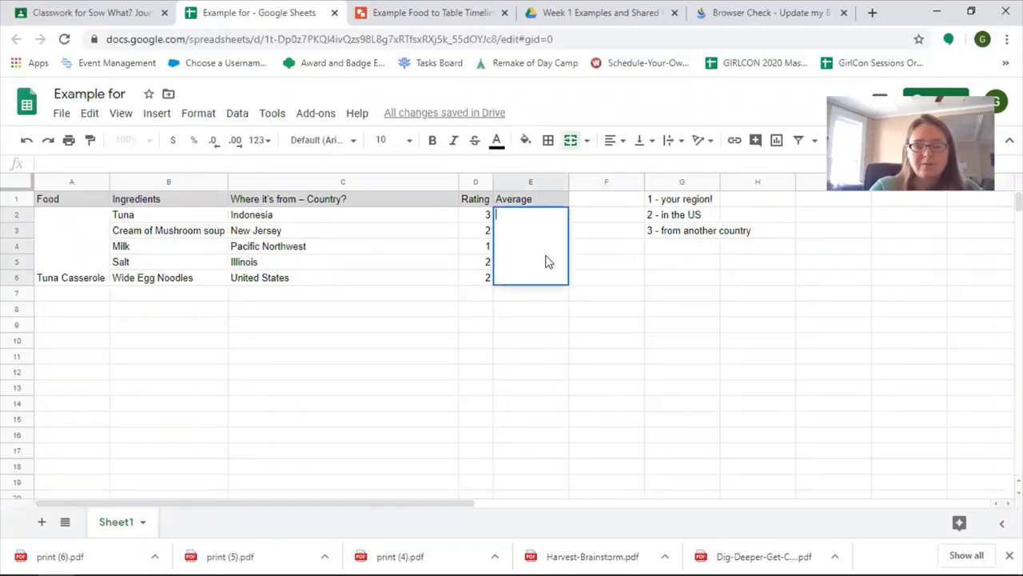
text(=)
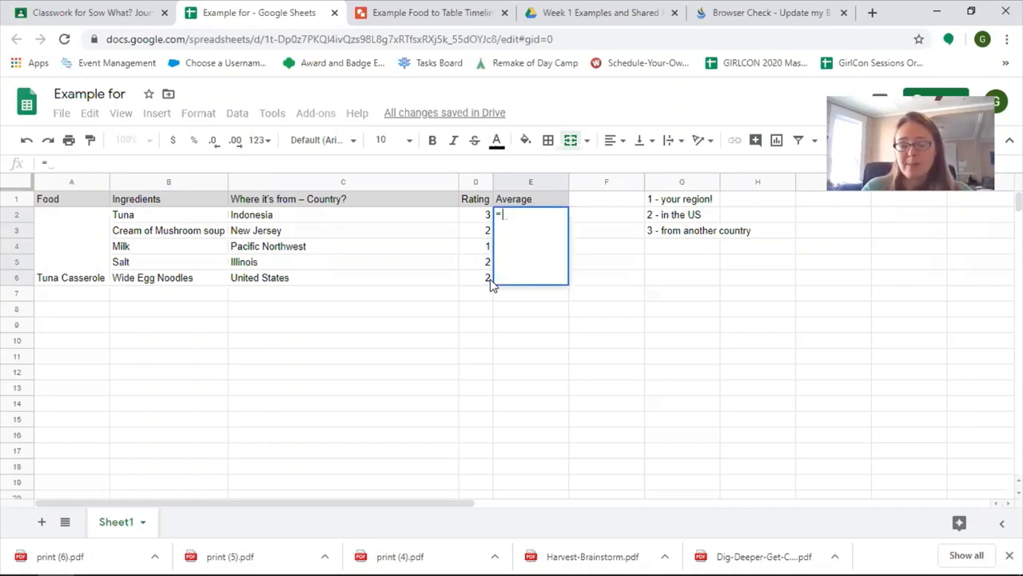
text(SUM()
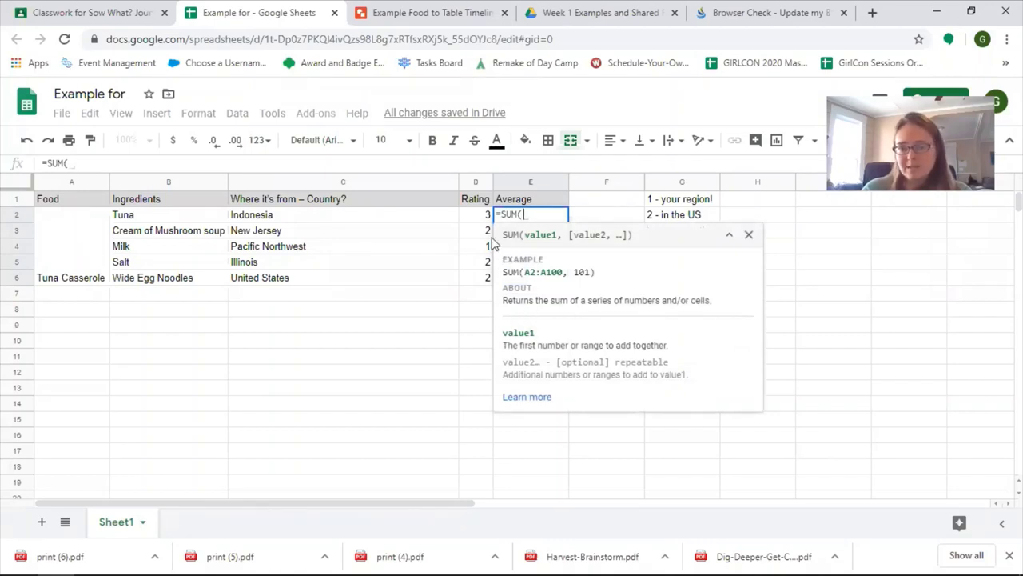
drag(483, 217, 481, 277)
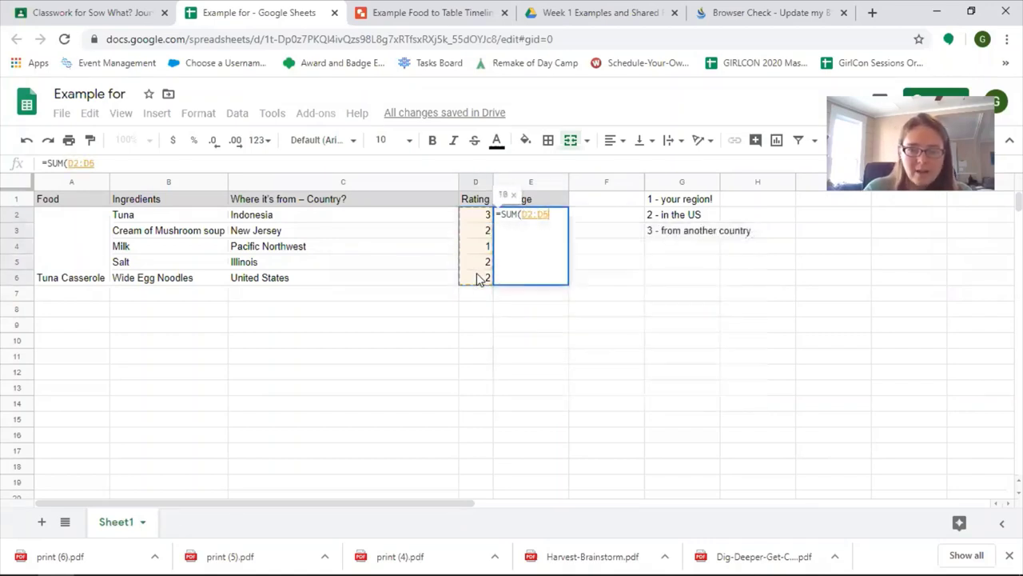
text())
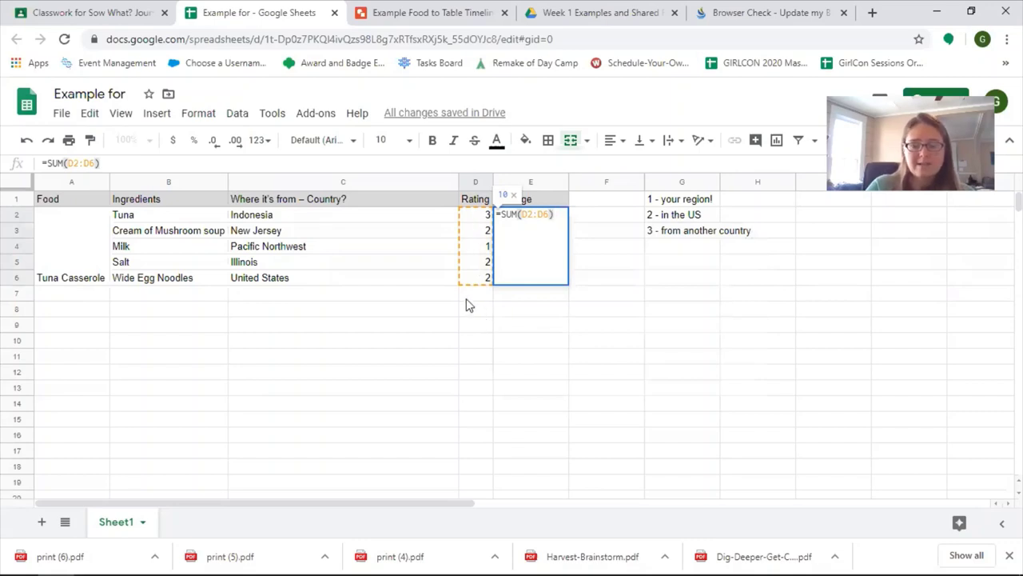
text(/)
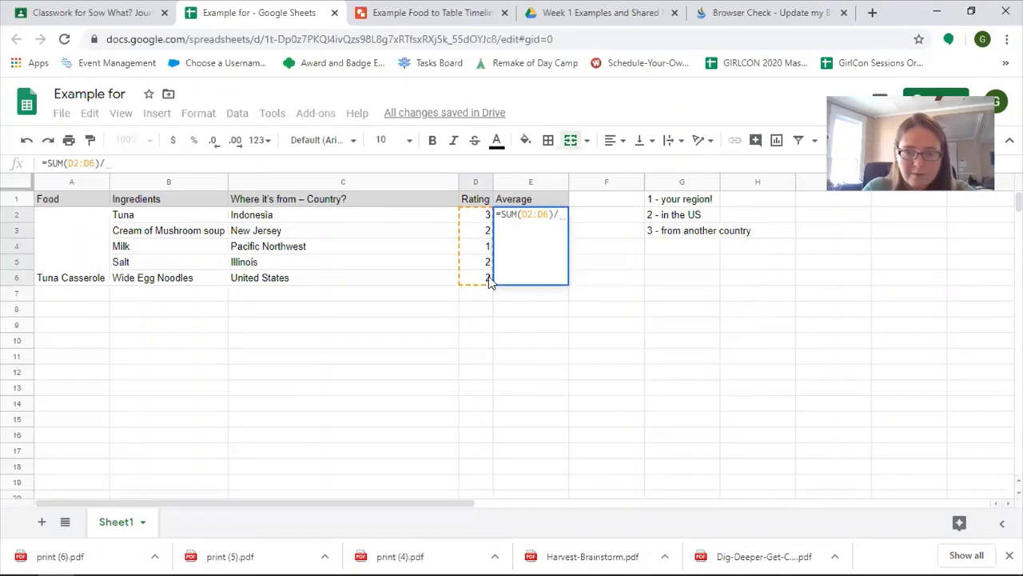
text(5)
key(Return)
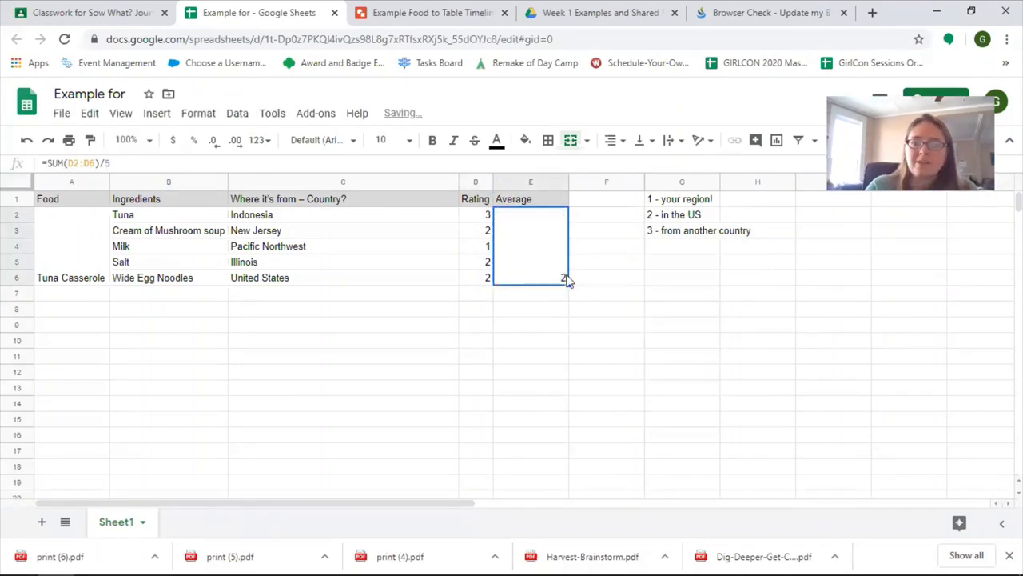
click(438, 269)
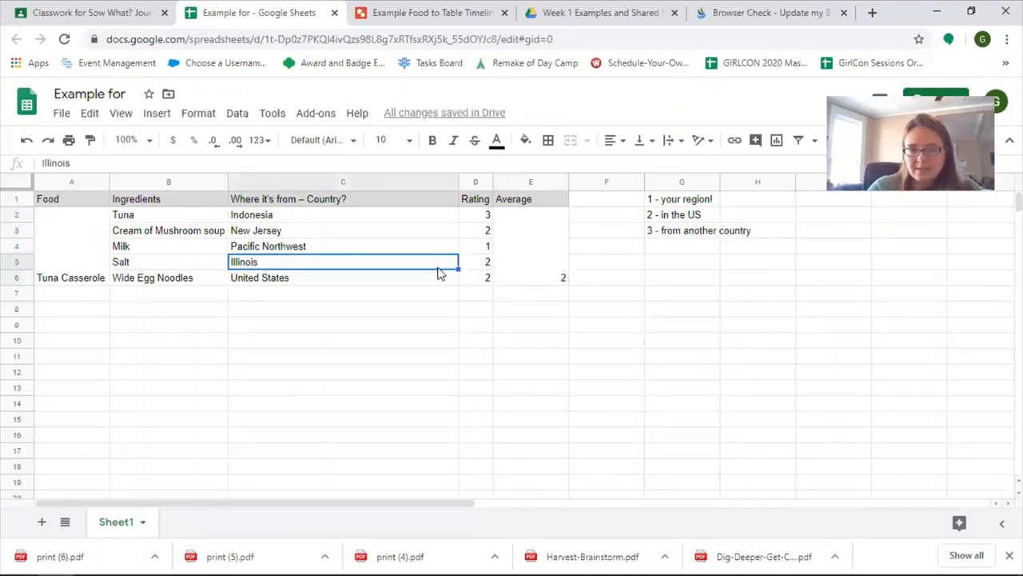
click(541, 261)
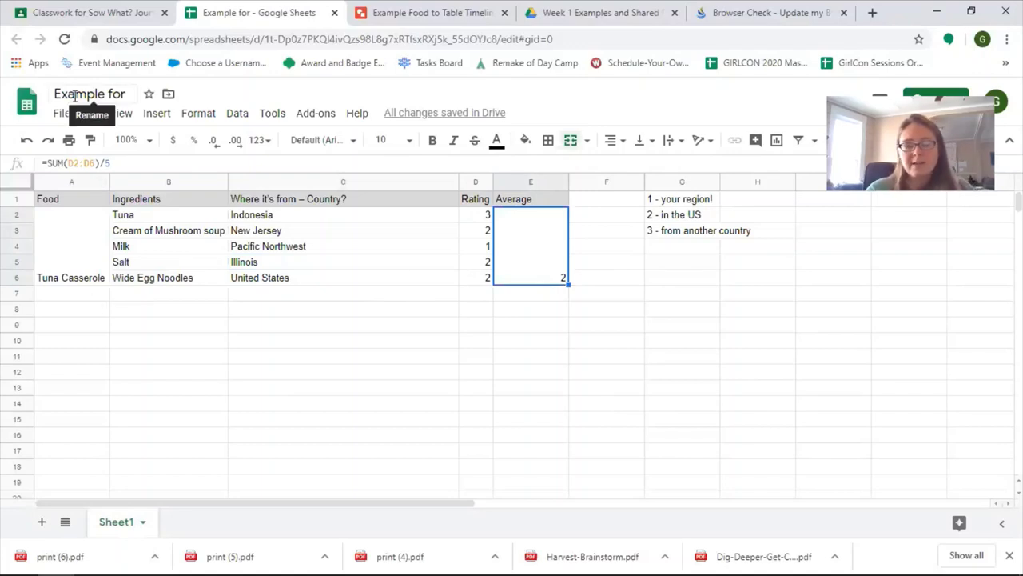
Rename the spreadsheet as "Example for Geographic Distance"
click(128, 92)
text(Georgraphic)
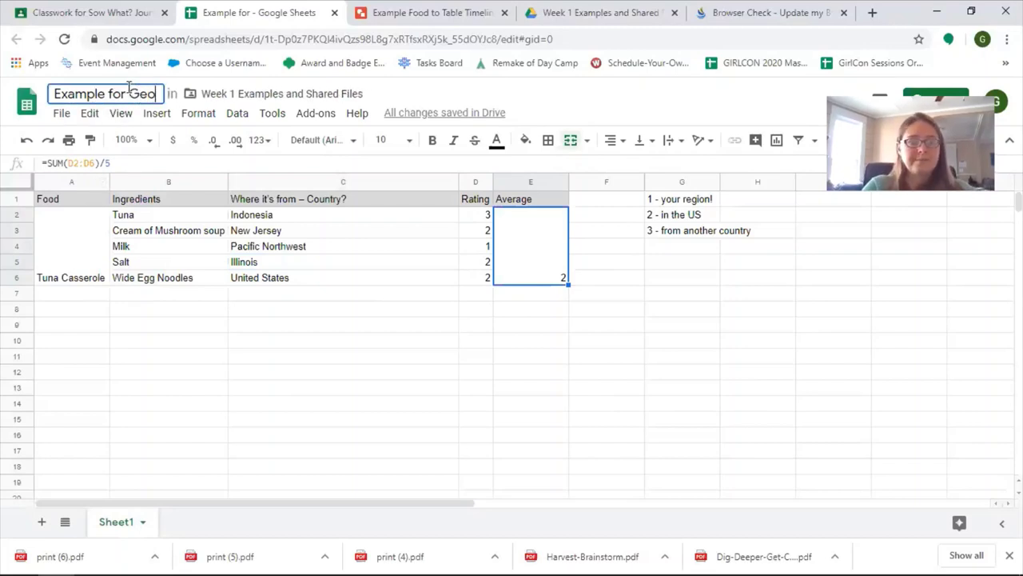
key(BackSpace)
key(BackSpace)
key(BackSpace)
key(BackSpace)
key(BackSpace)
key(BackSpace)
key(BackSpace)
key(BackSpace)
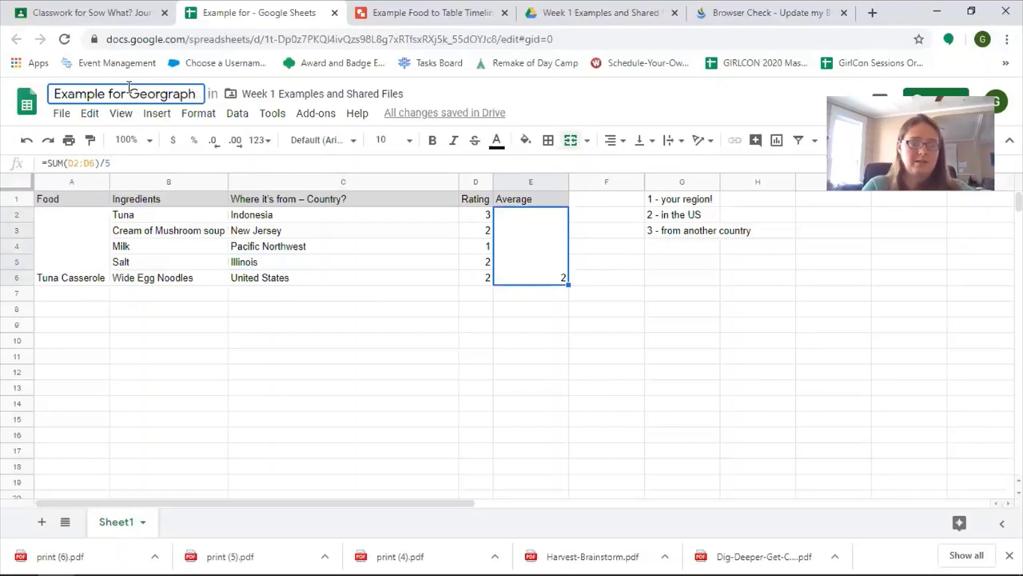
text(grahpi)
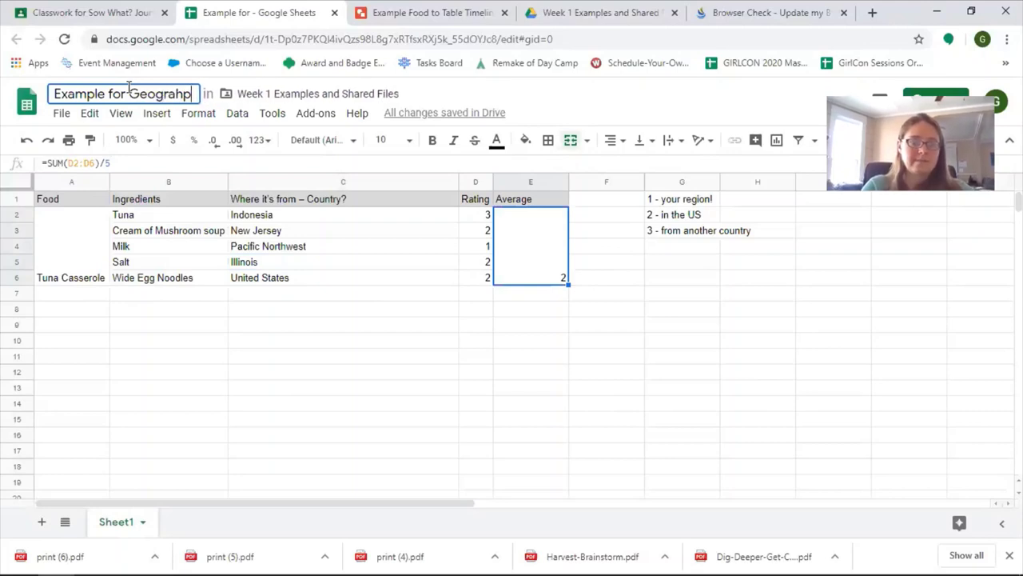
key(BackSpace)
key(BackSpace)
key(BackSpace)
text(phic Distance)
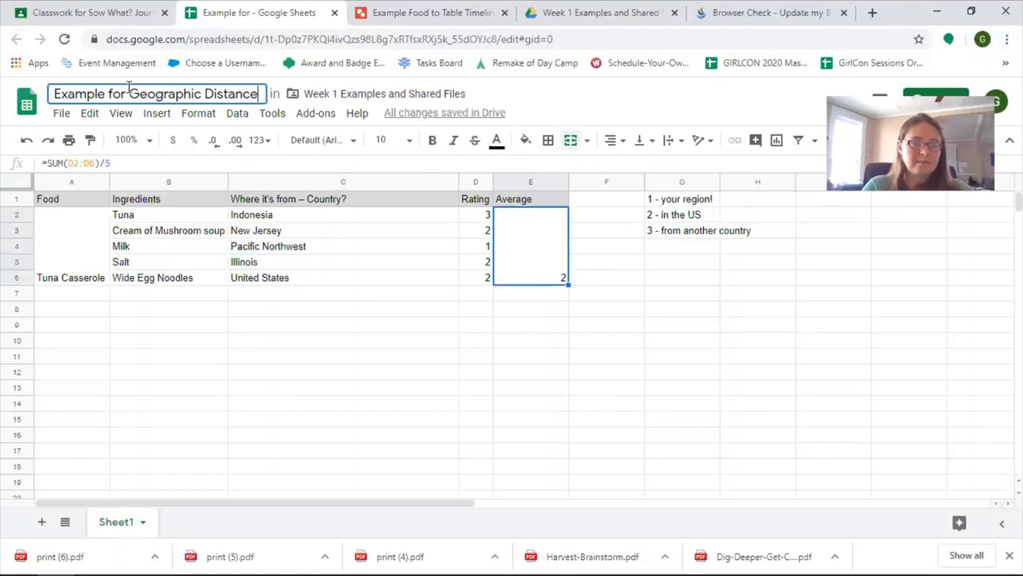
key(Return)
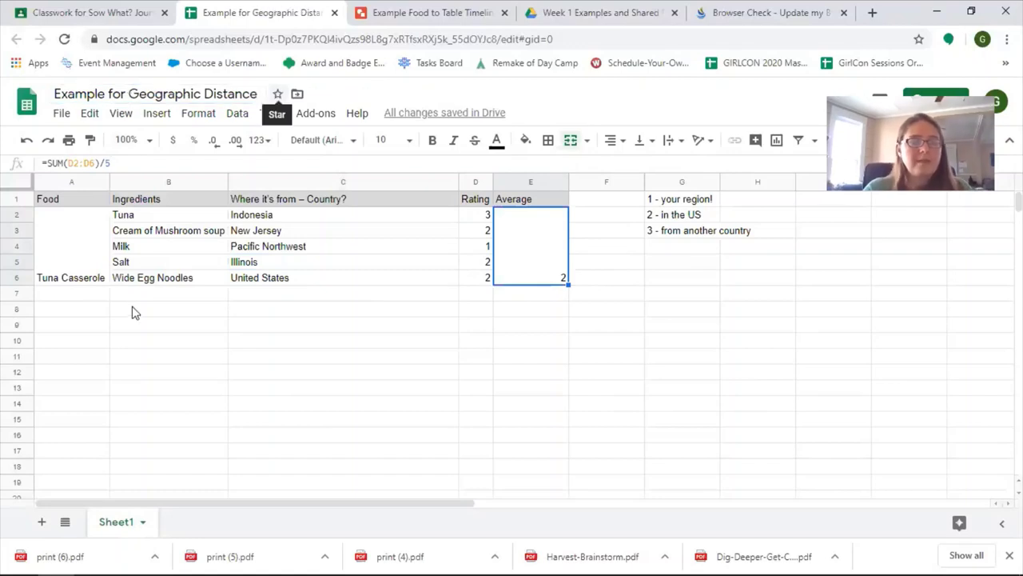
click(88, 300)
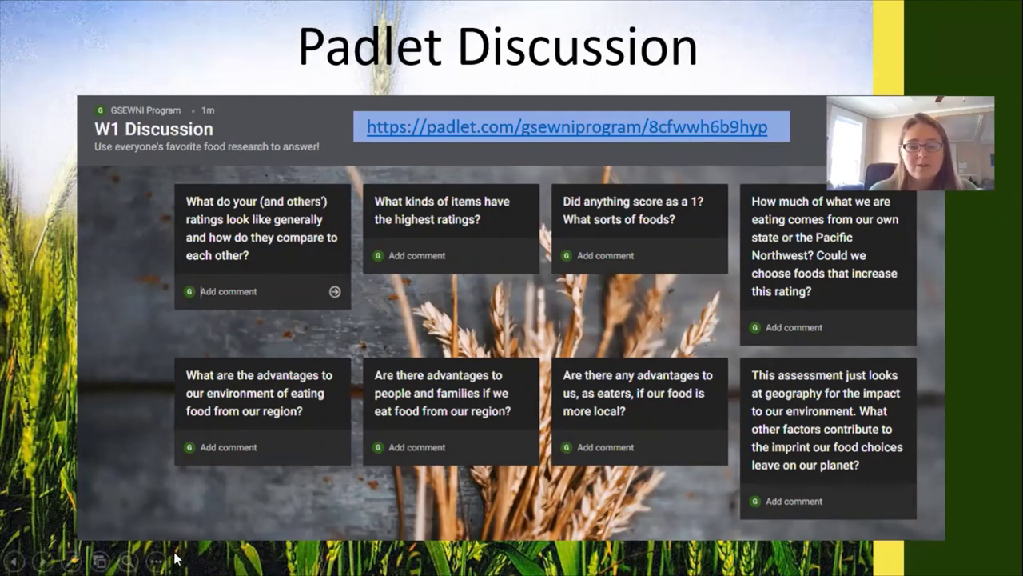
Leave the slide show, switch to Google Classroom in the browser, and open the Padlet Discussion's W1 Discussion board to review its question posts
key(Escape)
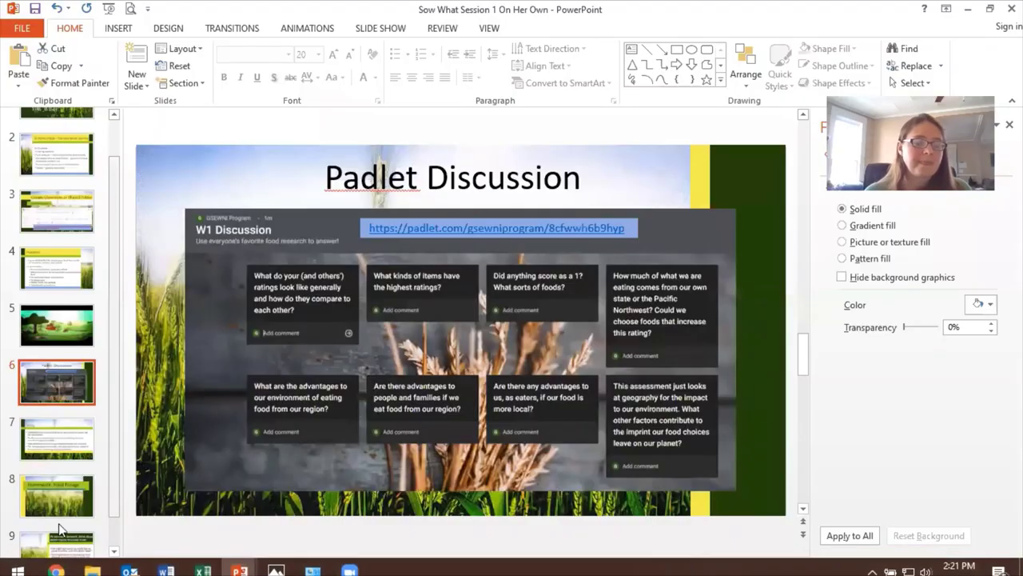
click(55, 560)
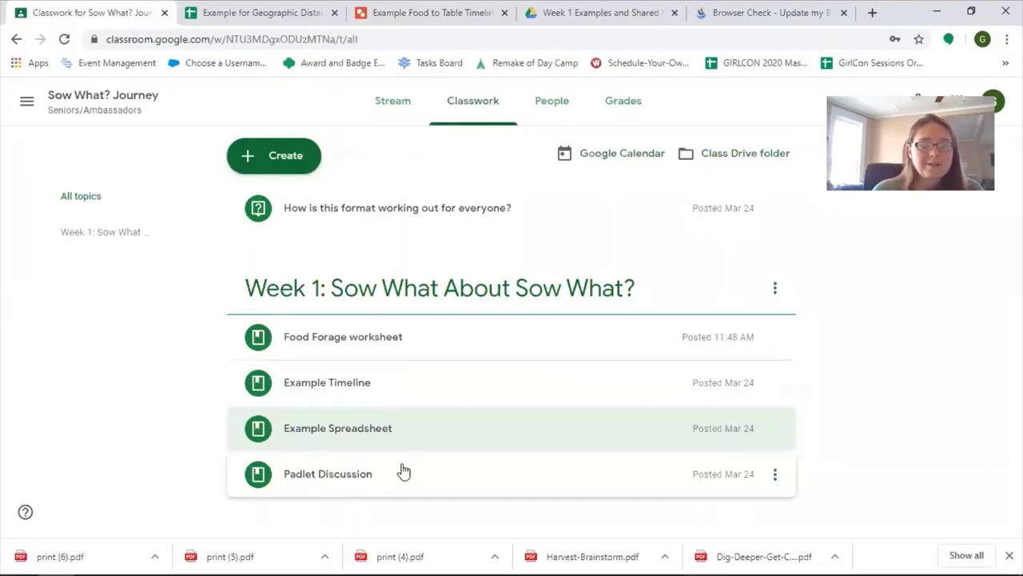
click(317, 479)
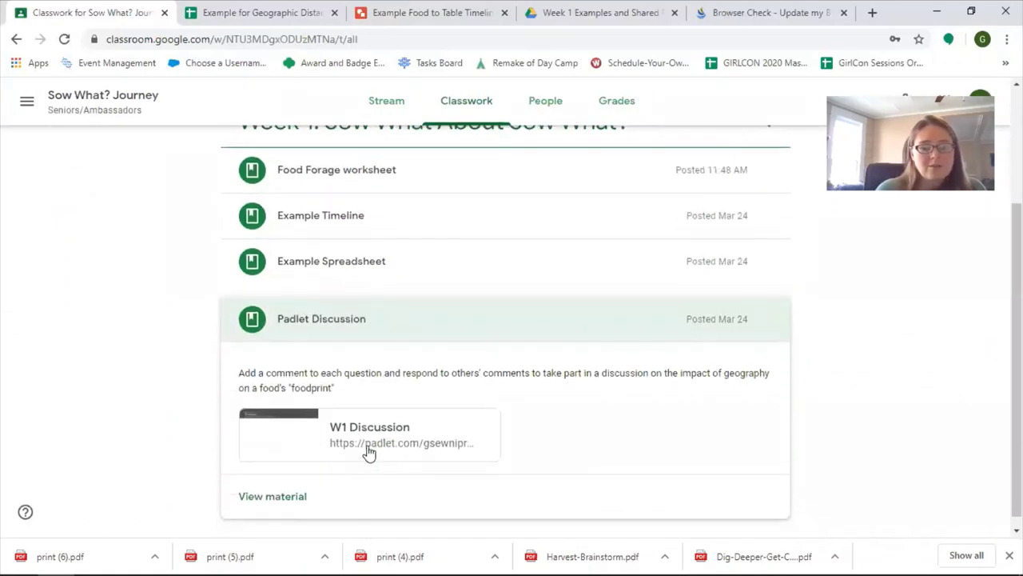
click(346, 430)
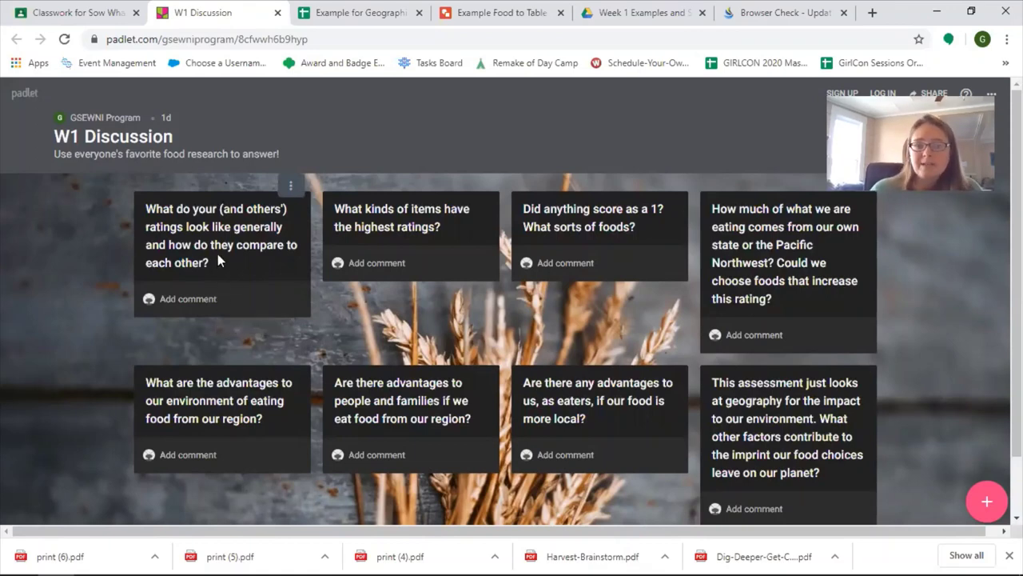
click(190, 299)
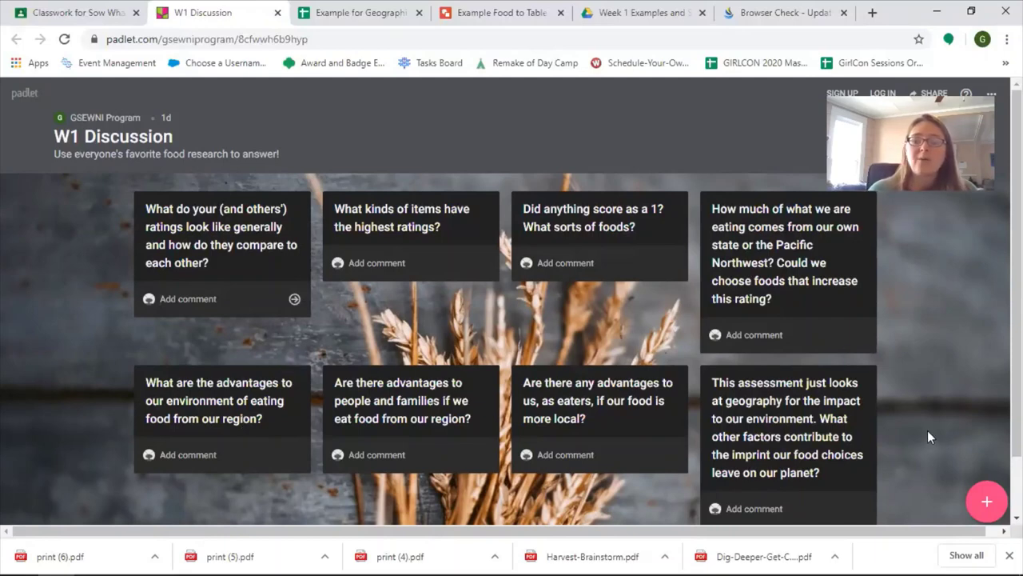
scroll(803, 420, down, 1)
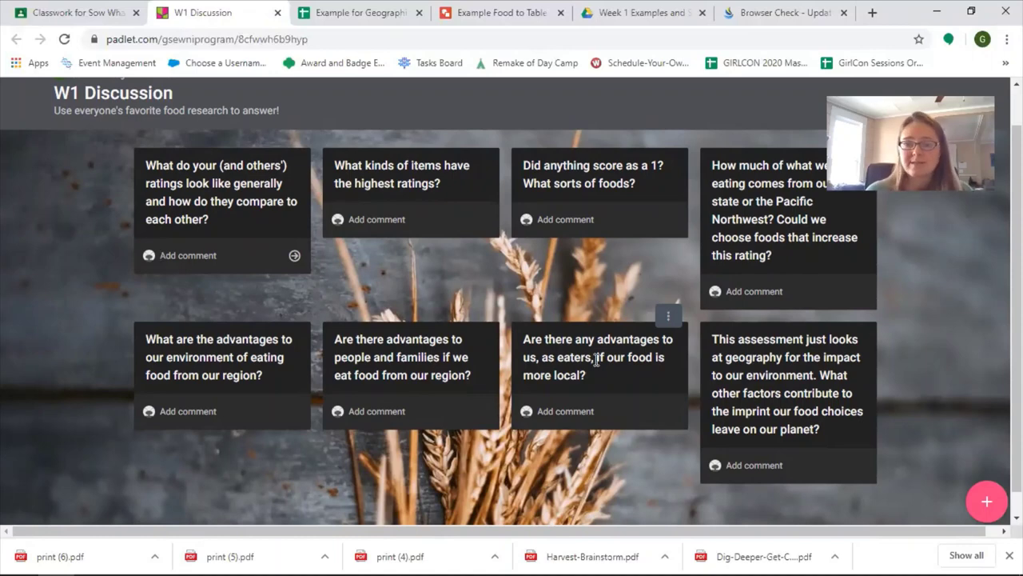
Leave the PowerPoint slide show, return to the Google Classroom Classwork page, and open the Food Forage worksheet's PDF, Food-Forage -cv adapted.pdf
key(alt+Tab)
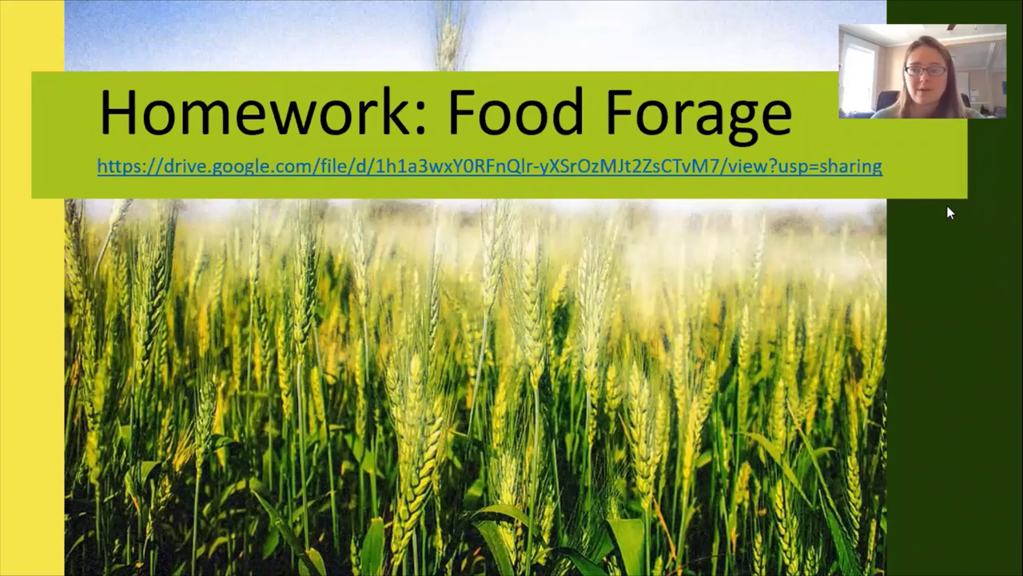
key(Escape)
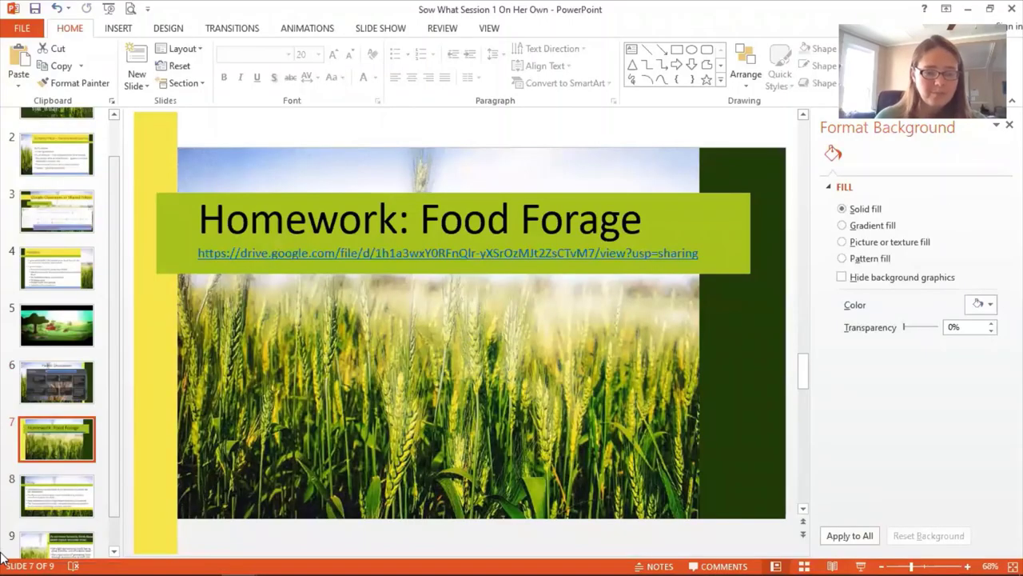
click(94, 561)
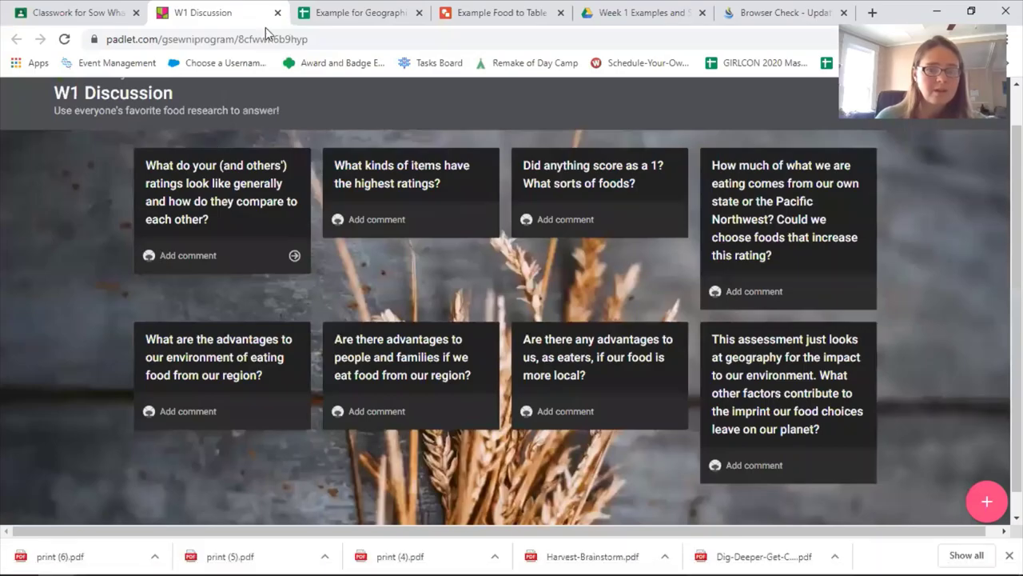
click(80, 11)
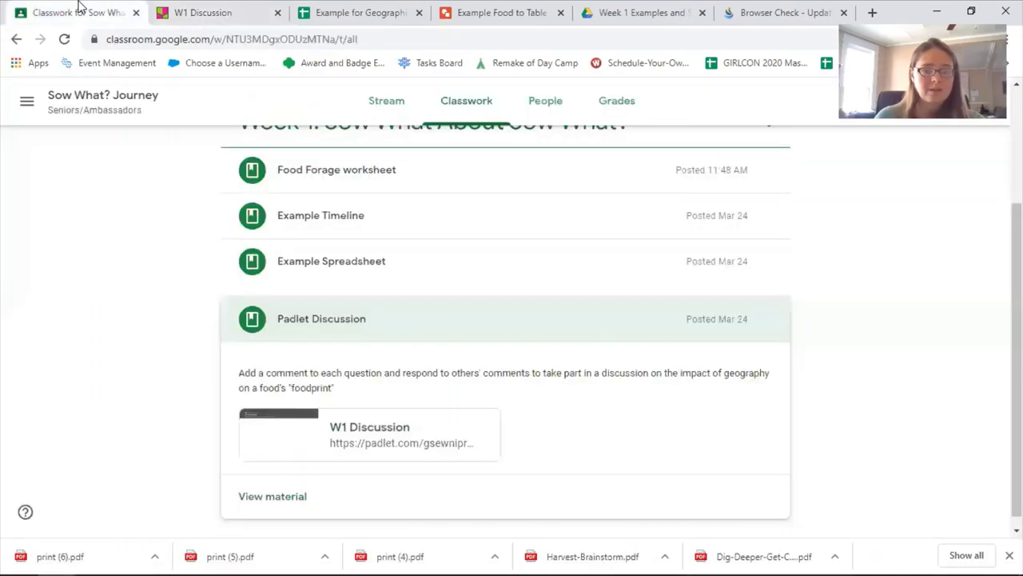
click(358, 171)
click(358, 172)
click(355, 348)
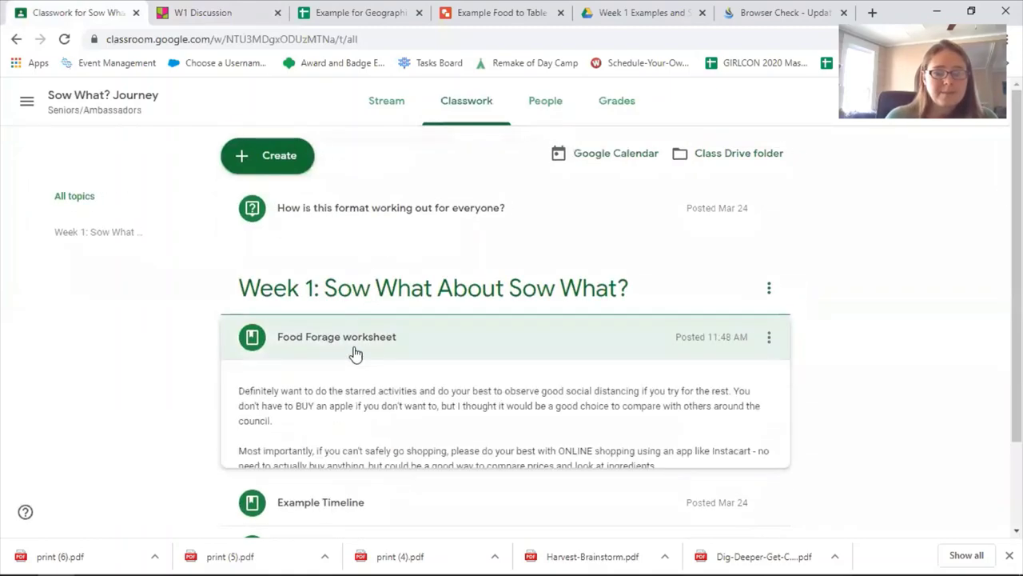
click(276, 403)
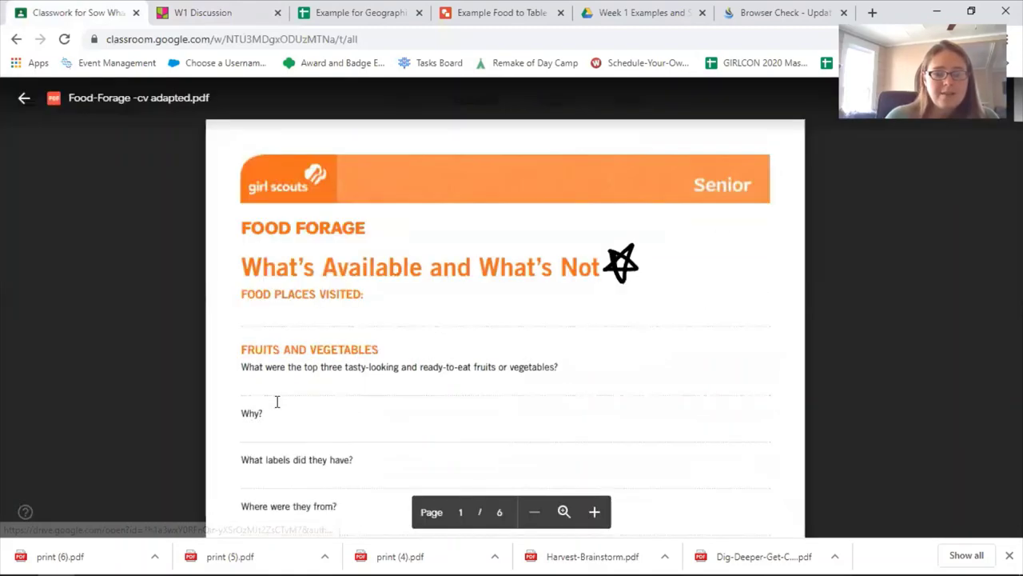